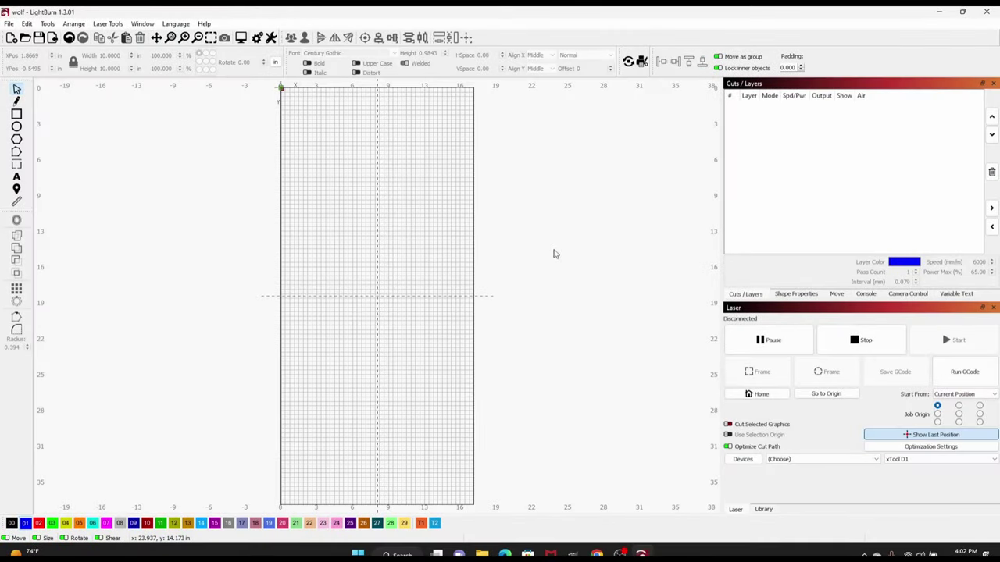
Open the blackhorse file from the Horses folder, listing all supported files as extra-large icons
left_click(9, 24)
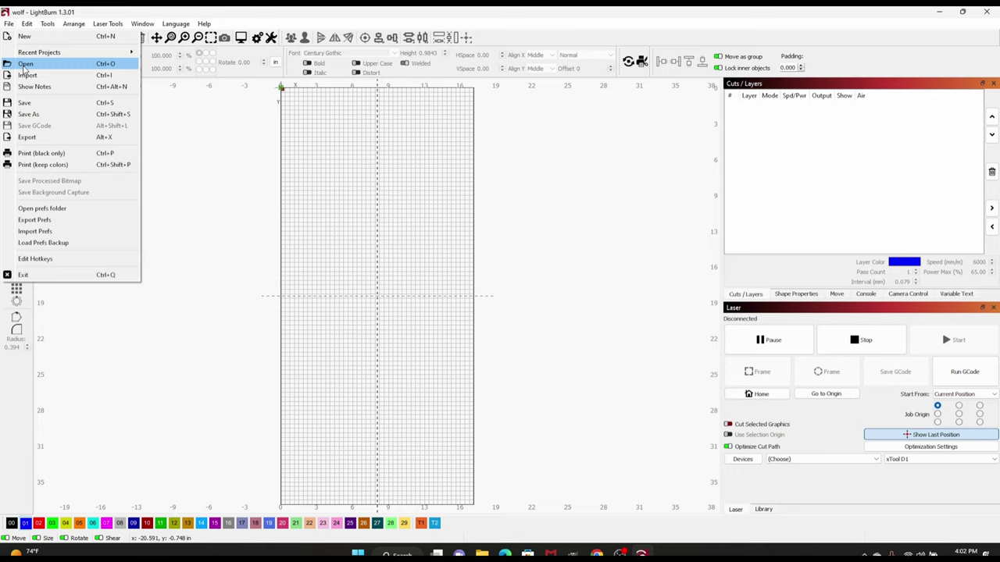
left_click(25, 64)
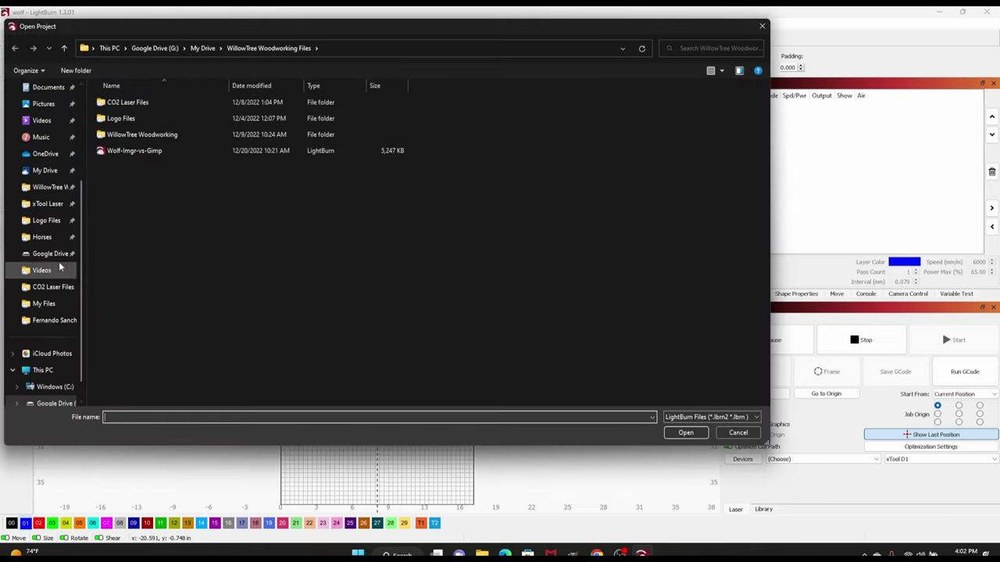
left_click(42, 237)
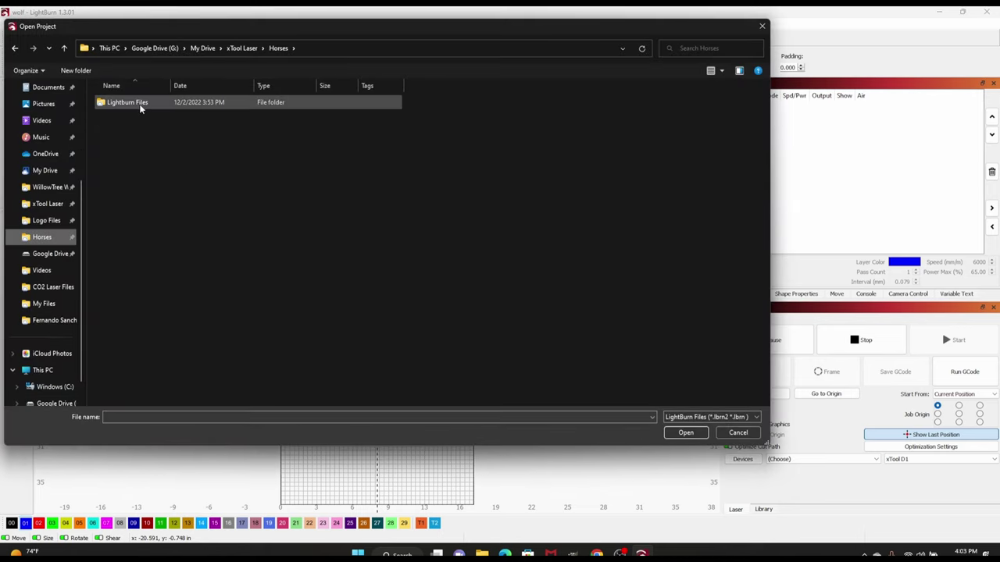
left_click(718, 417)
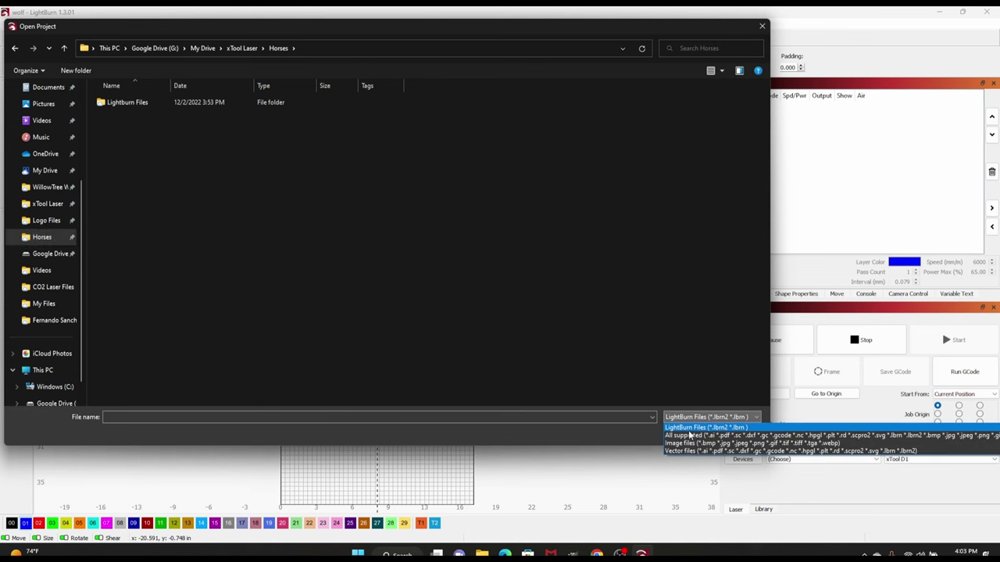
left_click(691, 435)
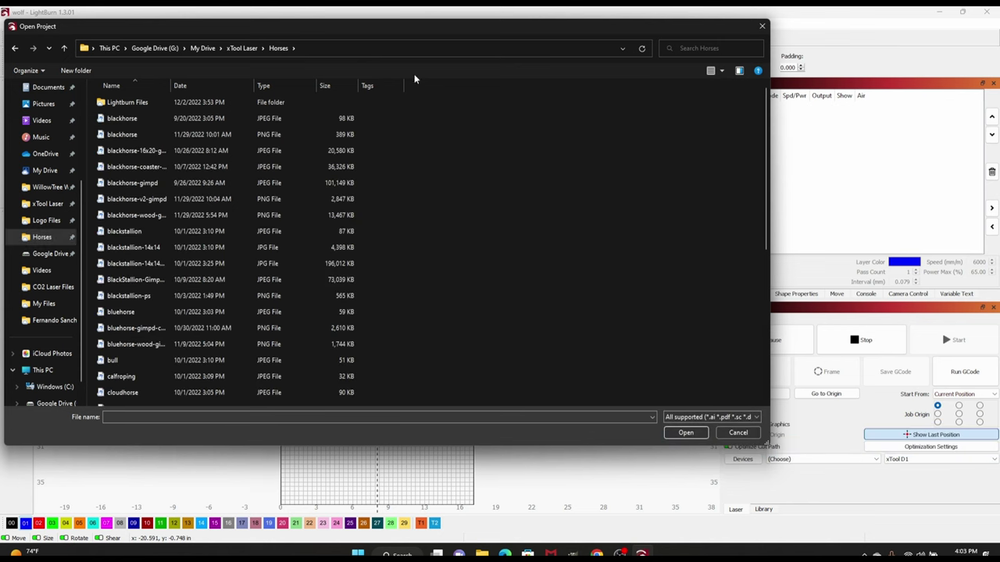
left_click(719, 71)
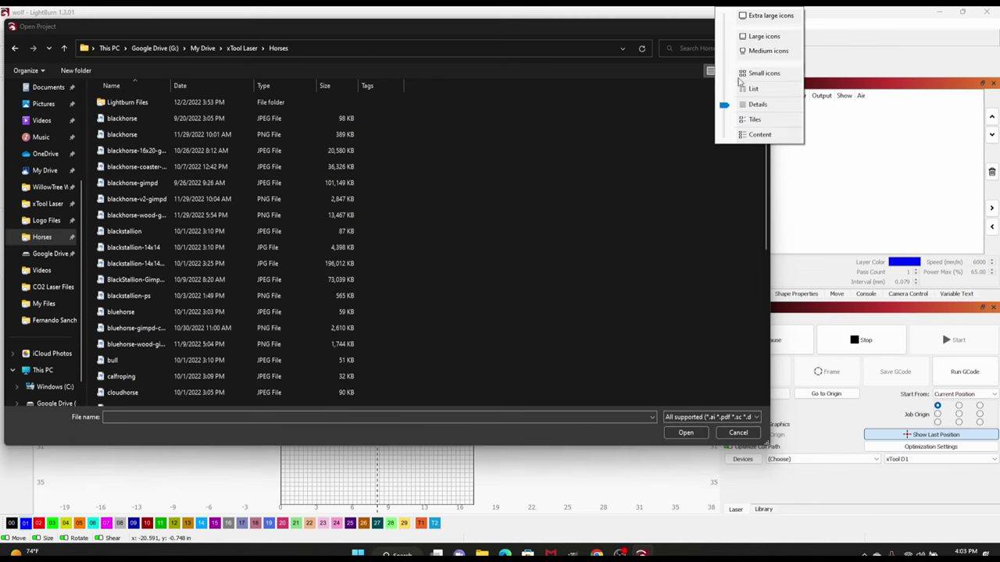
left_click(764, 16)
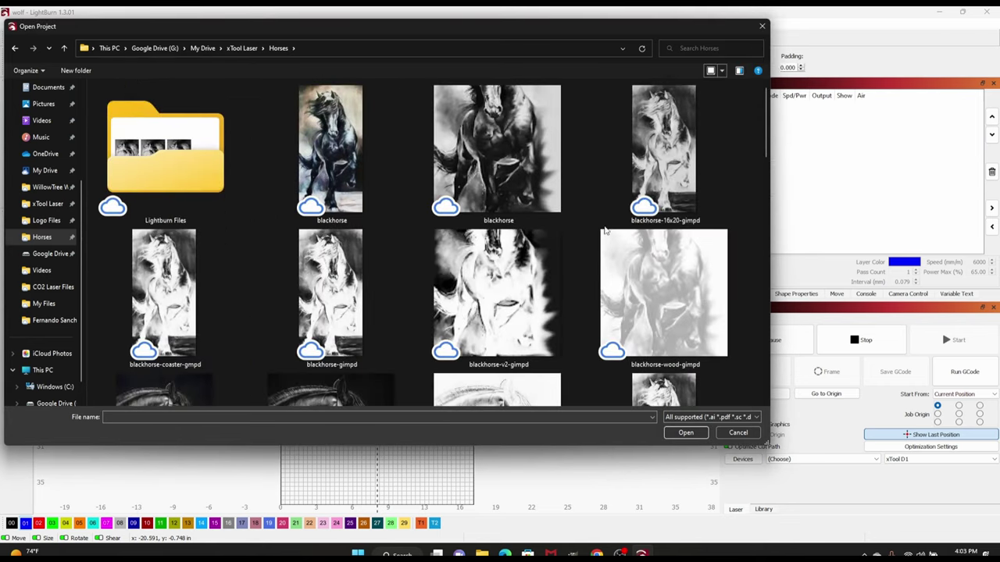
left_click(328, 176)
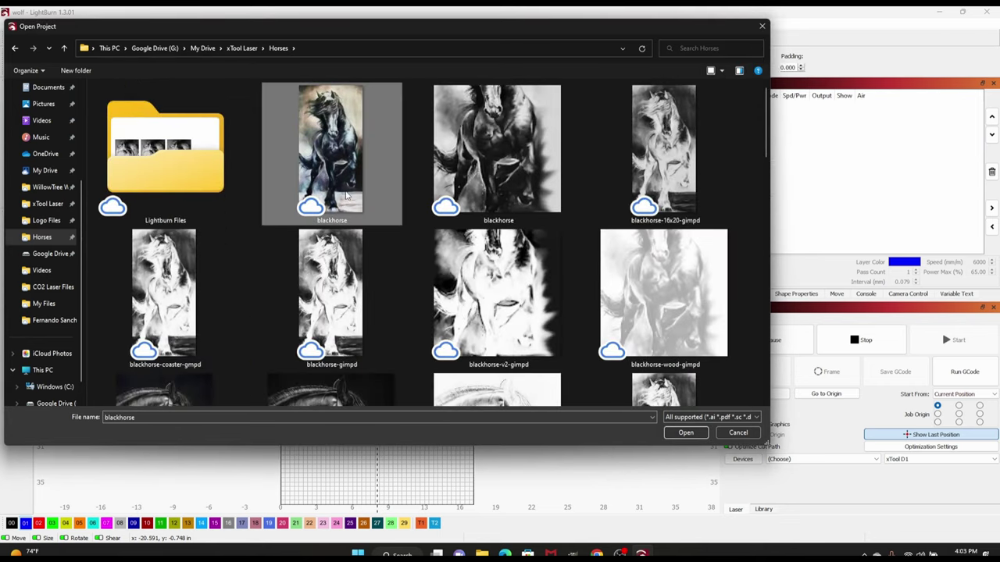
left_click(686, 433)
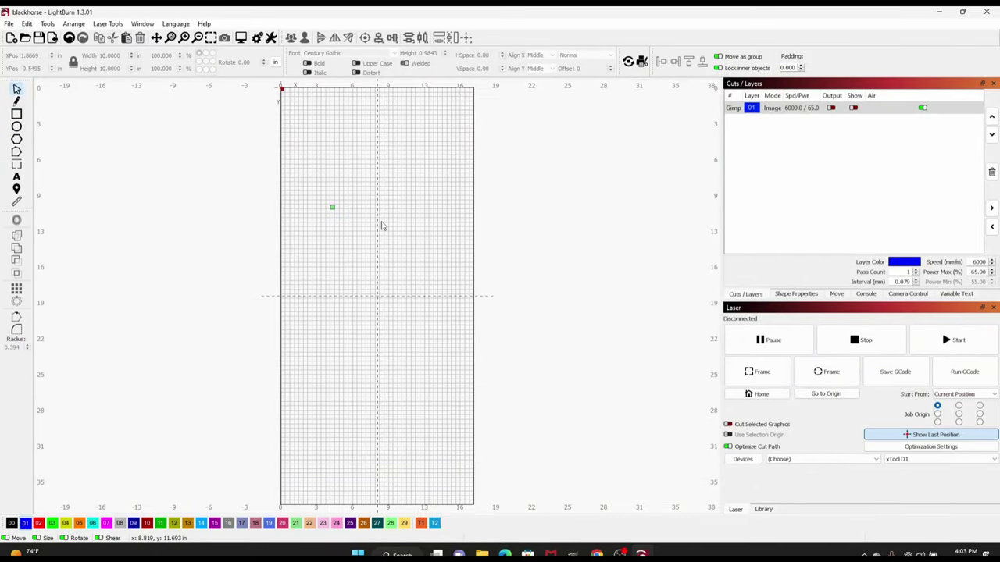
Show the Image layer, zoom and pan to the whole horse, then select it
left_click(853, 108)
scroll(380, 256, "up", 4)
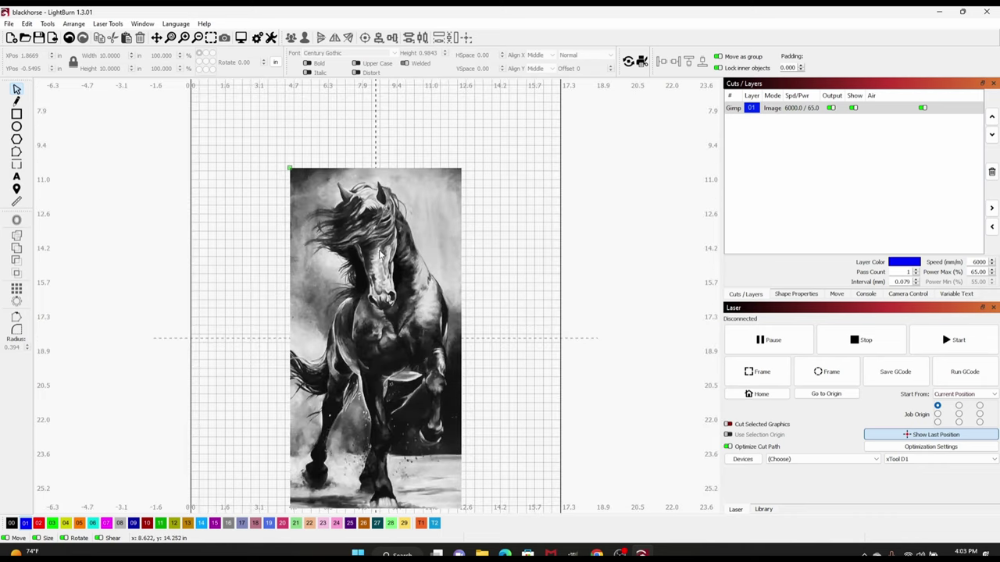
left_click_drag(548, 247, 548, 190)
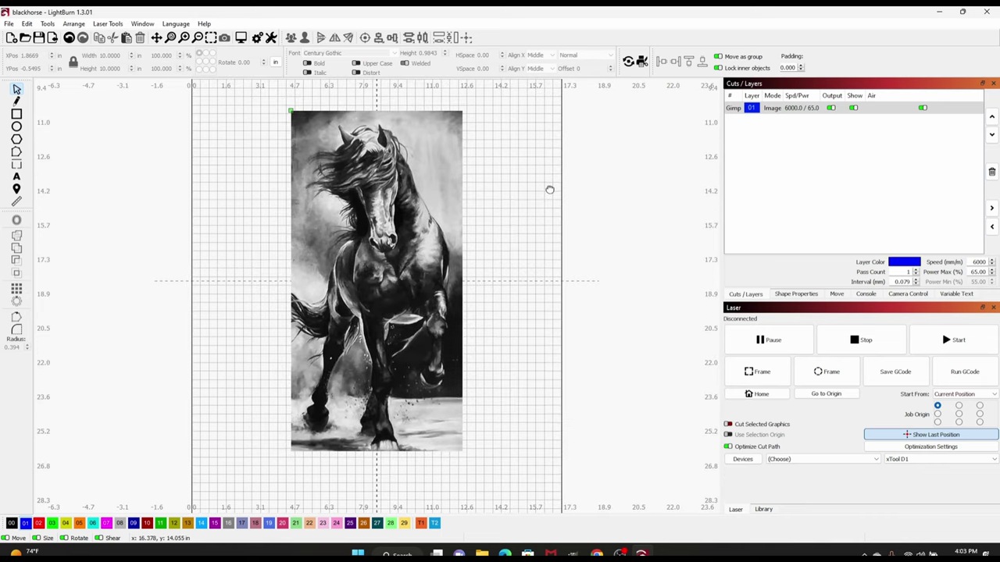
key("ctrl+a")
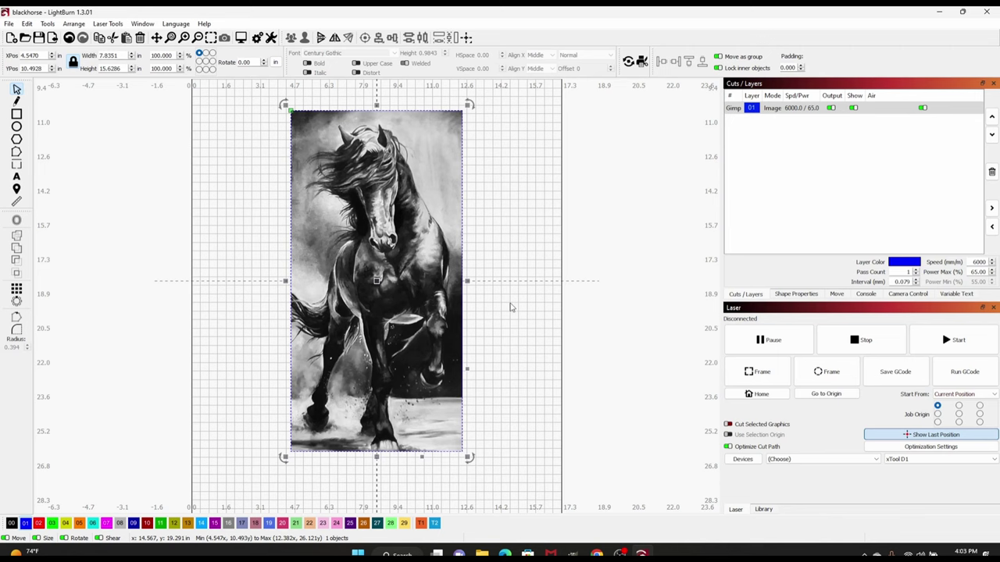
Duplicate the horse image beside the original and assign the original to layer 00
right_click(401, 239)
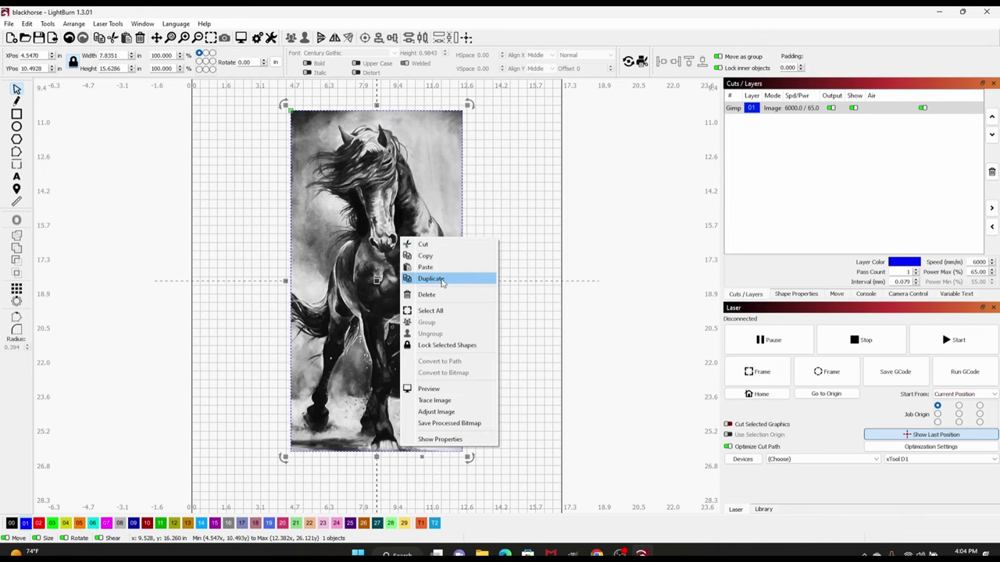
left_click(441, 280)
left_click_drag(392, 249, 503, 252)
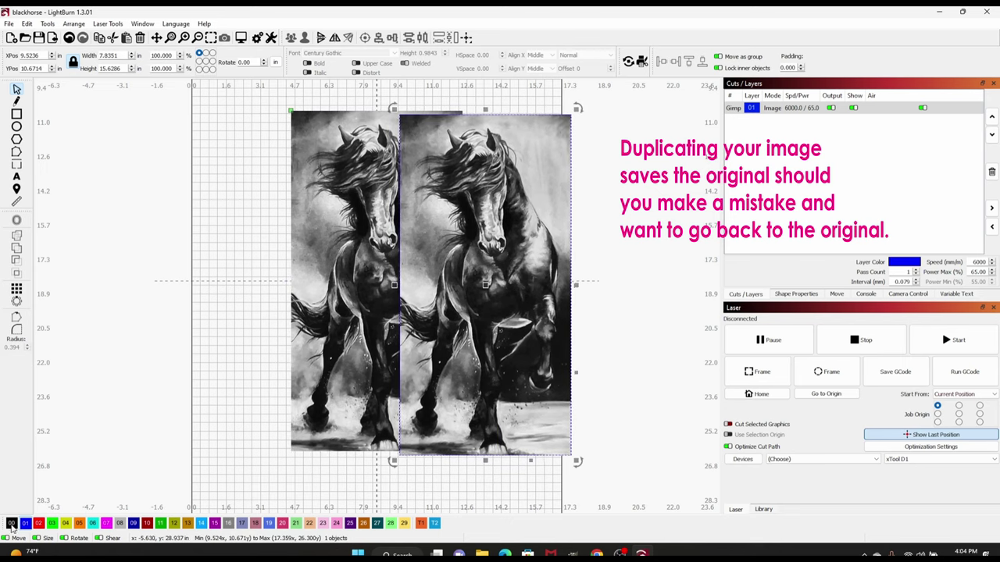
key("Tab")
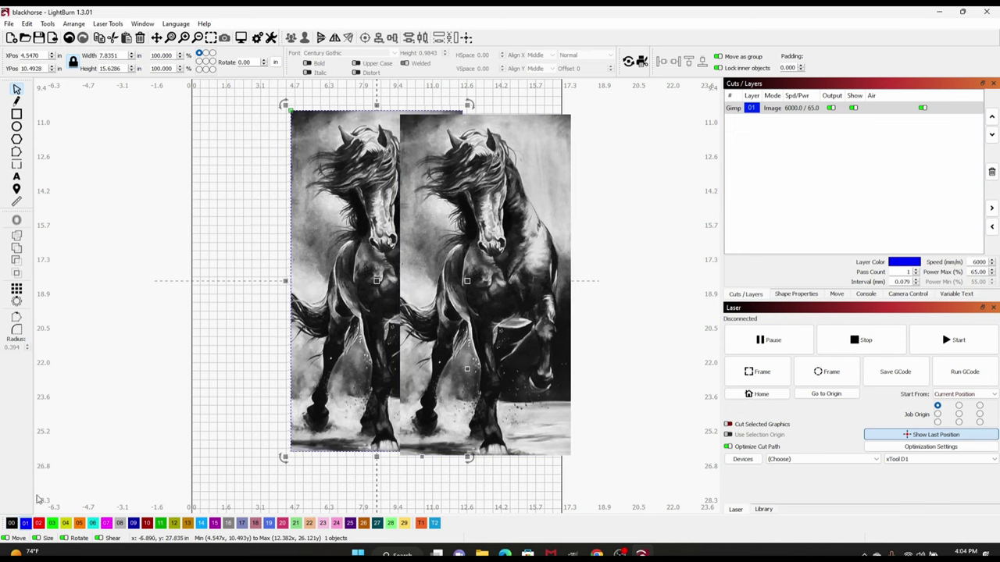
left_click(10, 523)
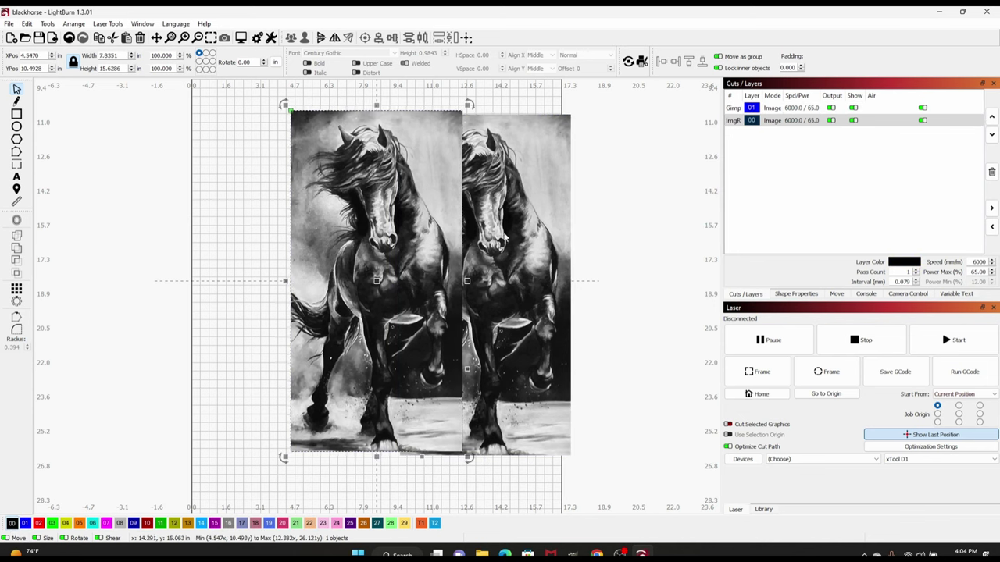
Hide layer 01 with its output off, and move the layer 00 horse further left
key("Tab")
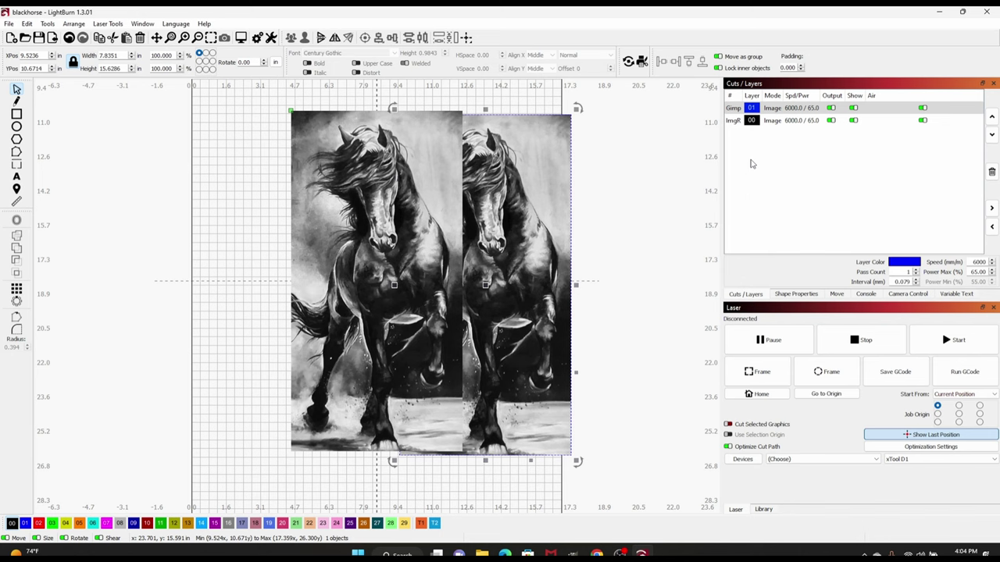
left_click(853, 109)
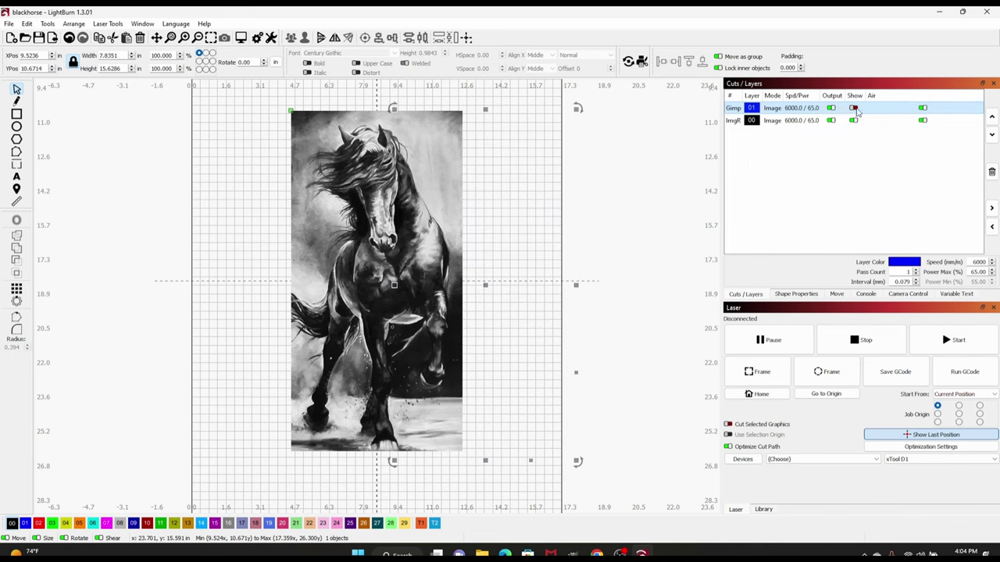
left_click(831, 109)
left_click(786, 121)
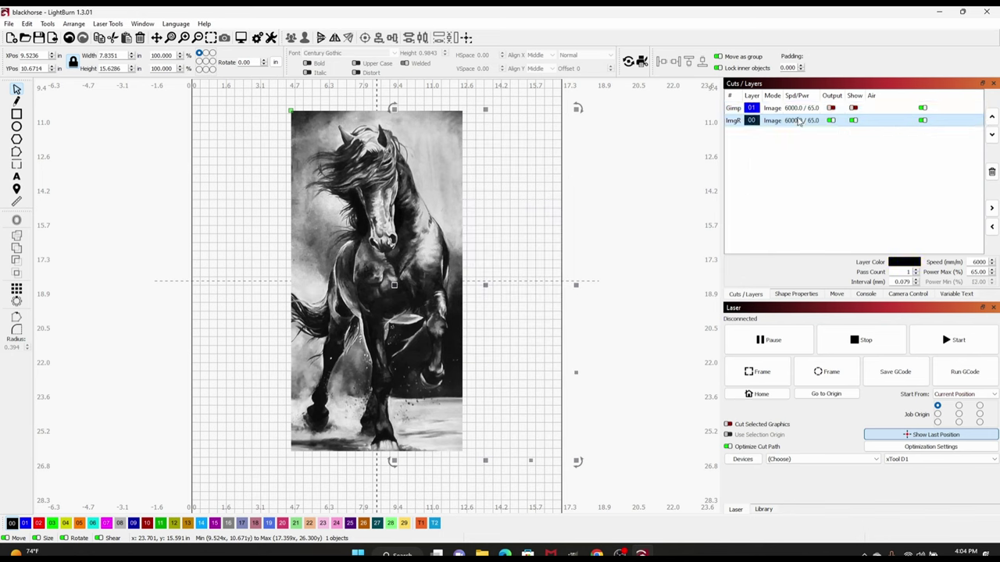
left_click(412, 178)
left_click_drag(412, 178, 373, 176)
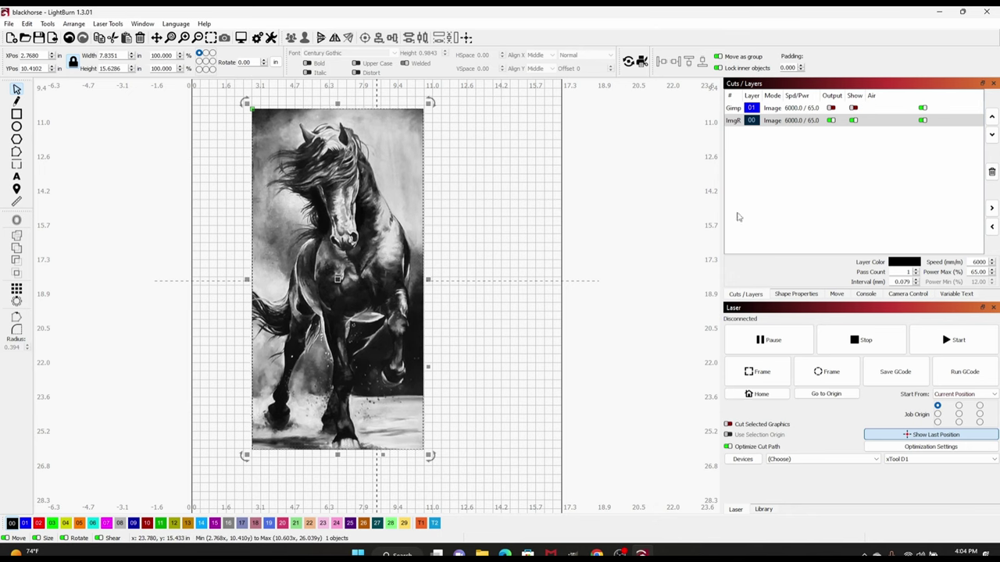
Hide the ImgR horse layer with output off and draw a rectangle near the centre
left_click(831, 122)
left_click(854, 122)
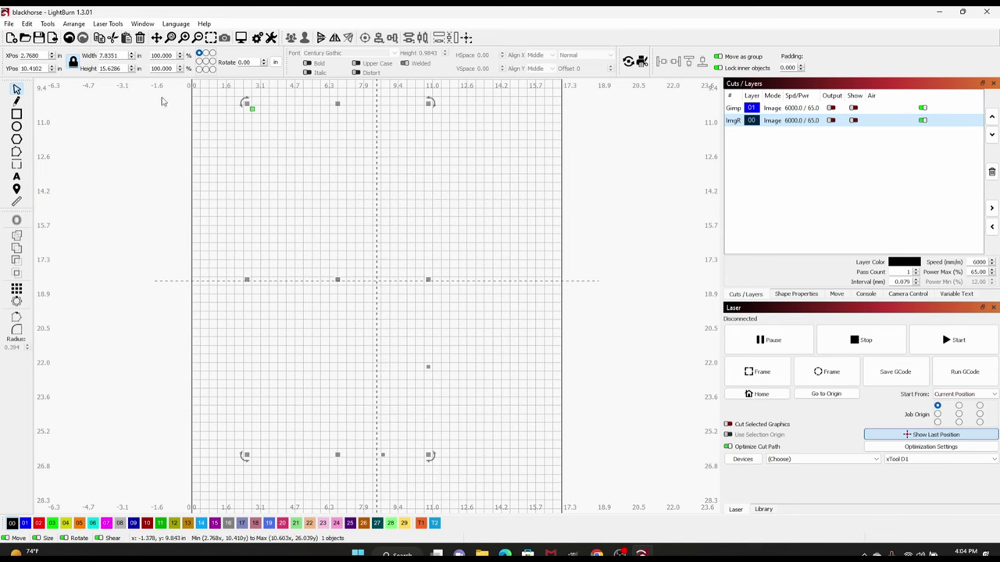
left_click(16, 114)
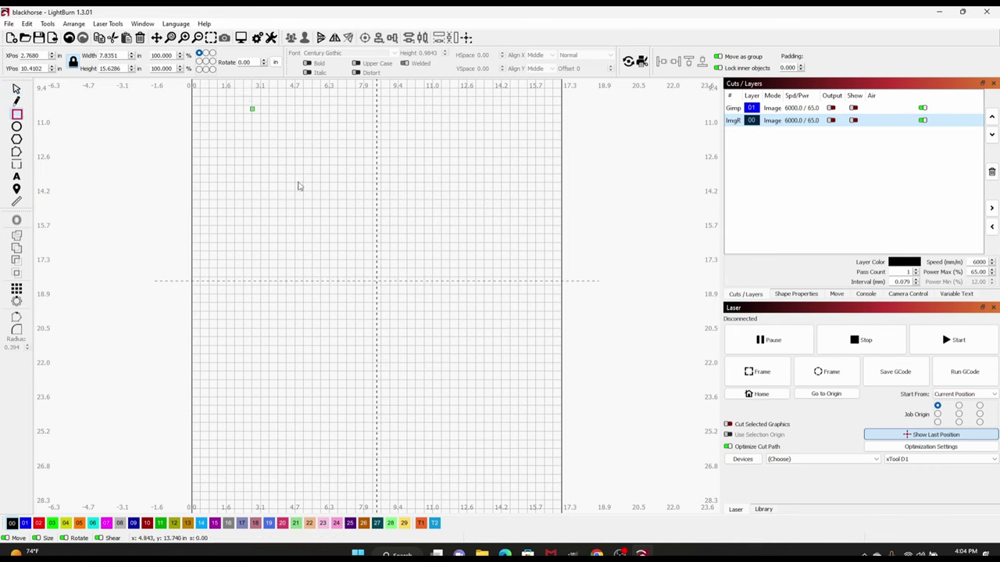
left_click_drag(277, 166, 475, 371)
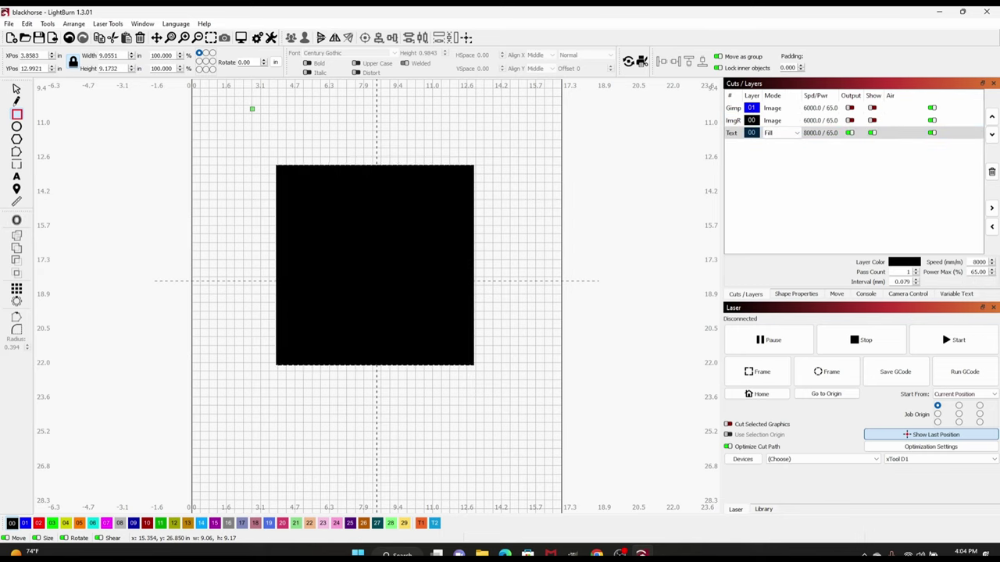
Unlock the aspect ratio and size the rectangle to 12 × 12 inches
left_click(73, 62)
double_click(123, 54)
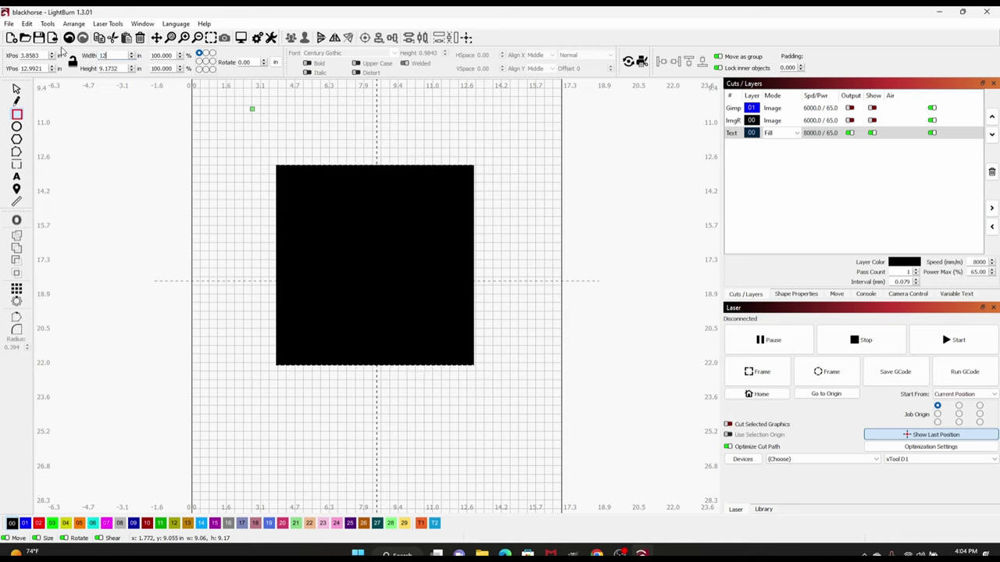
double_click(123, 67)
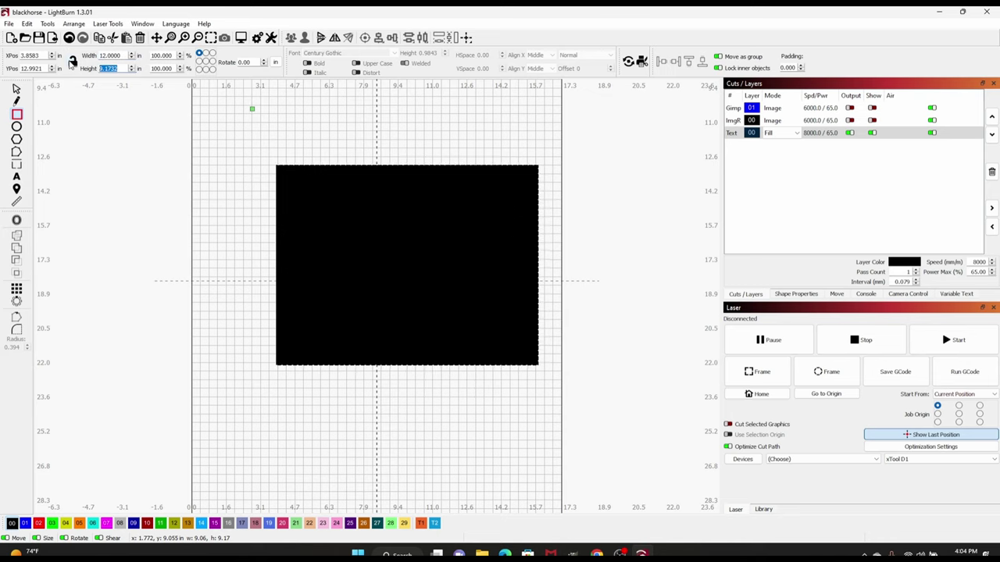
left_click(72, 61)
type("12")
key("Return")
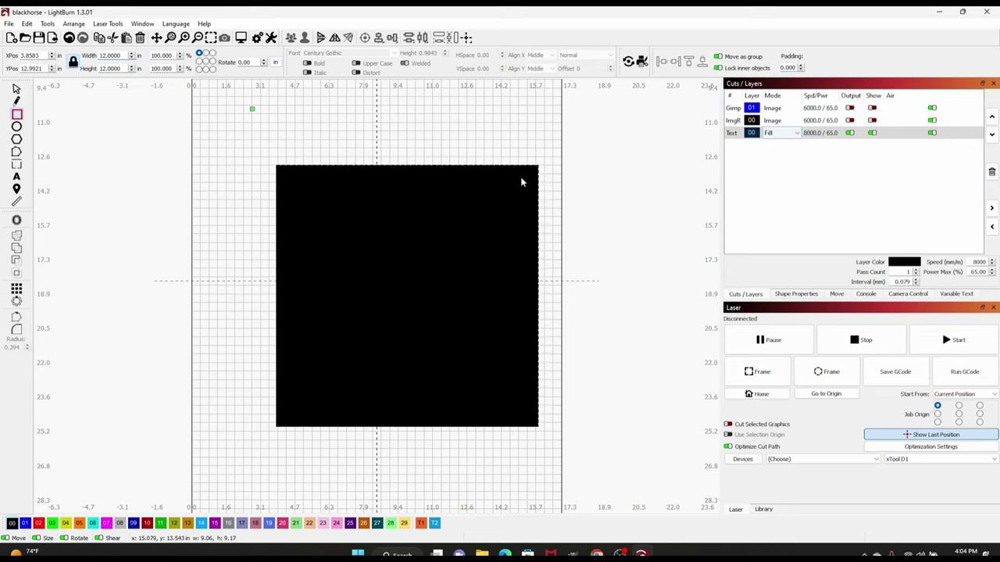
Change the square's layer mode to Line so it is an outline
left_click(785, 133)
left_click(784, 133)
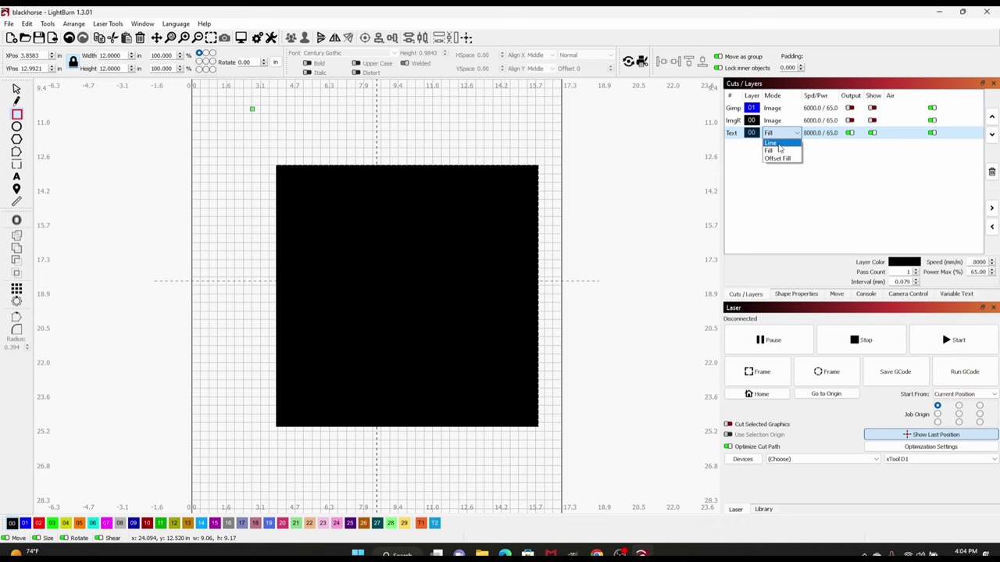
left_click(776, 144)
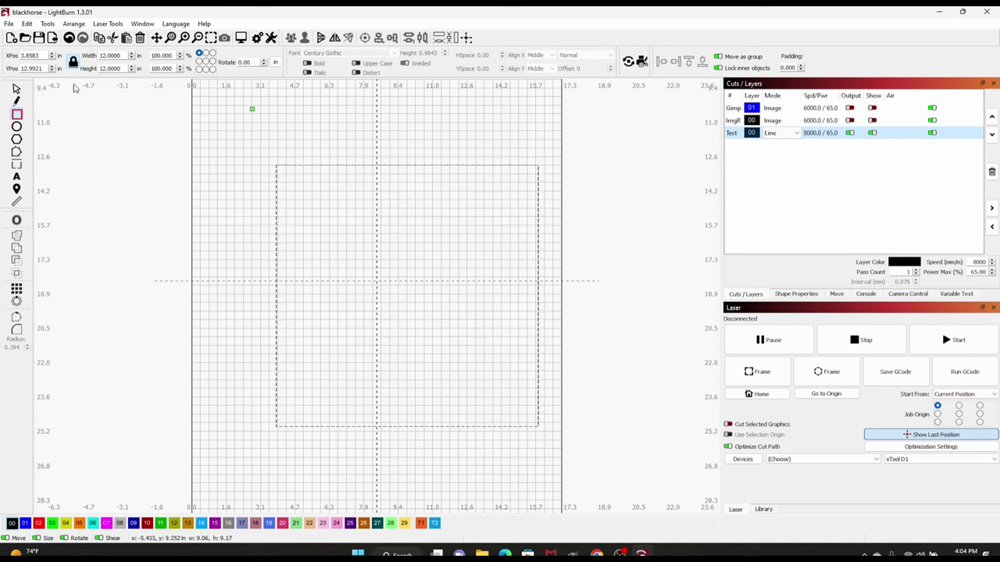
Move the square up and left, then make the ImgR horse layer visible again
left_click(17, 90)
left_click(276, 302)
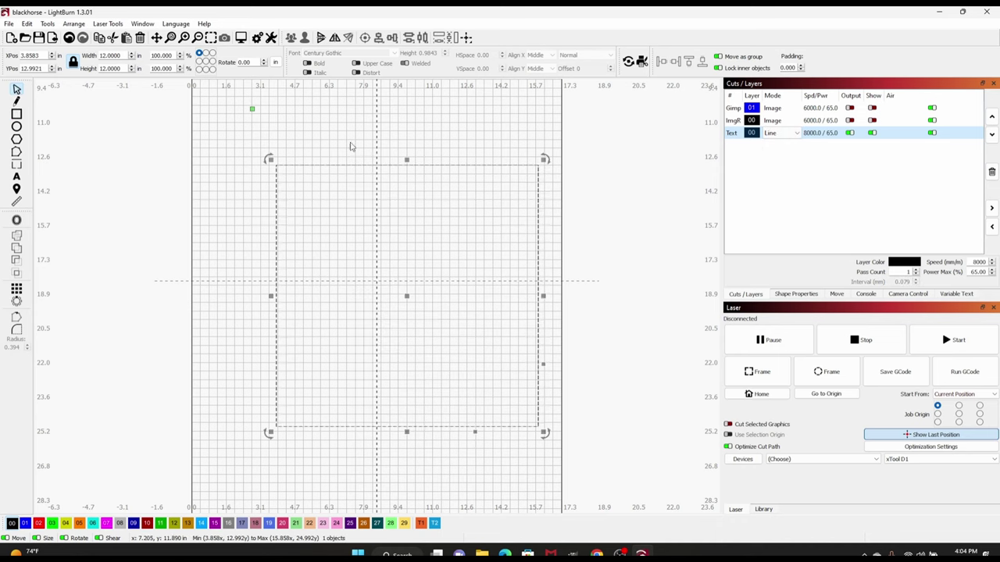
left_click_drag(406, 295, 377, 260)
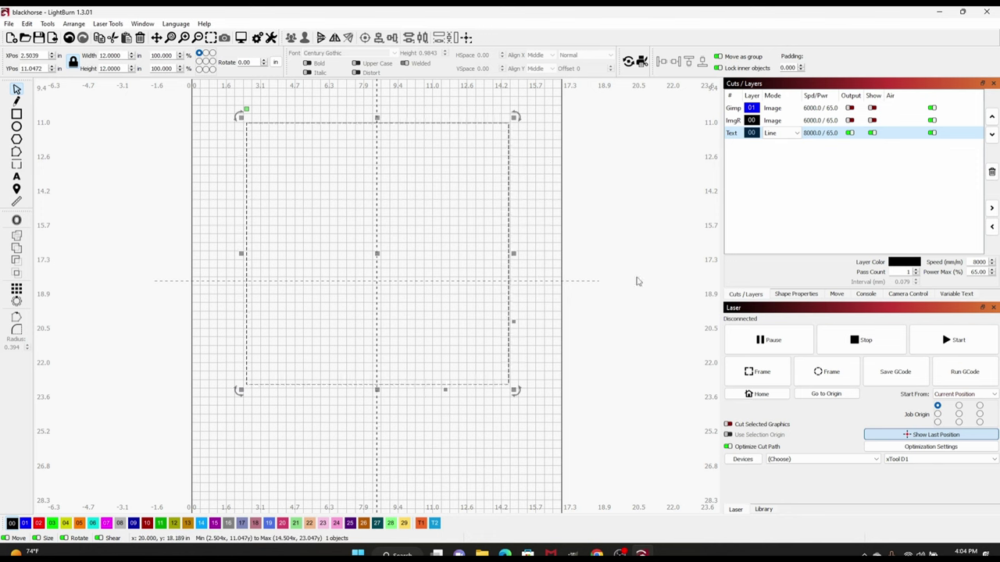
left_click(823, 123)
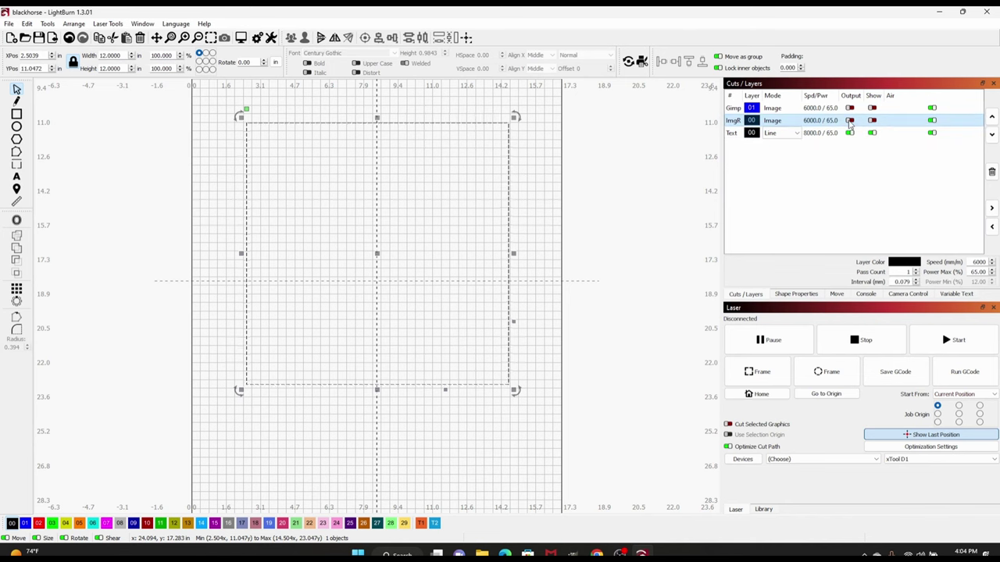
left_click(872, 121)
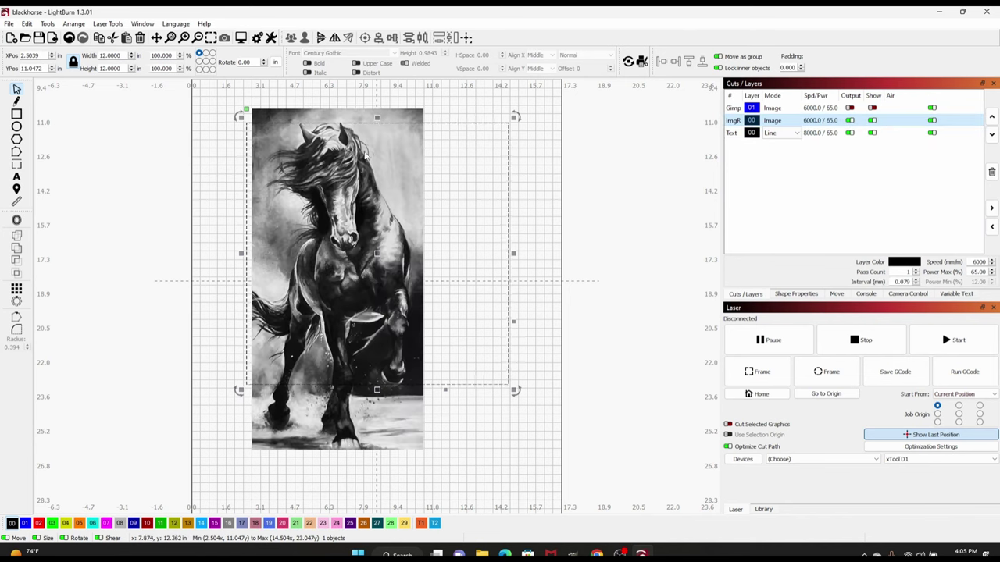
Position the horse over the square and select both together for masking
mouse_move(357, 162)
left_mouse_down()
mouse_move(412, 169)
mouse_move(346, 156)
left_mouse_up()
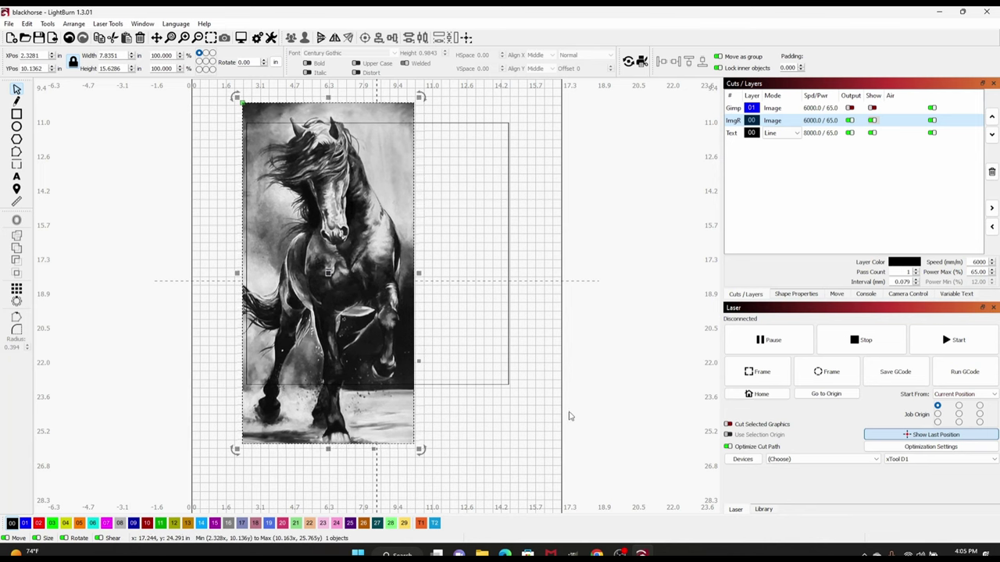
left_click_drag(570, 415, 452, 173)
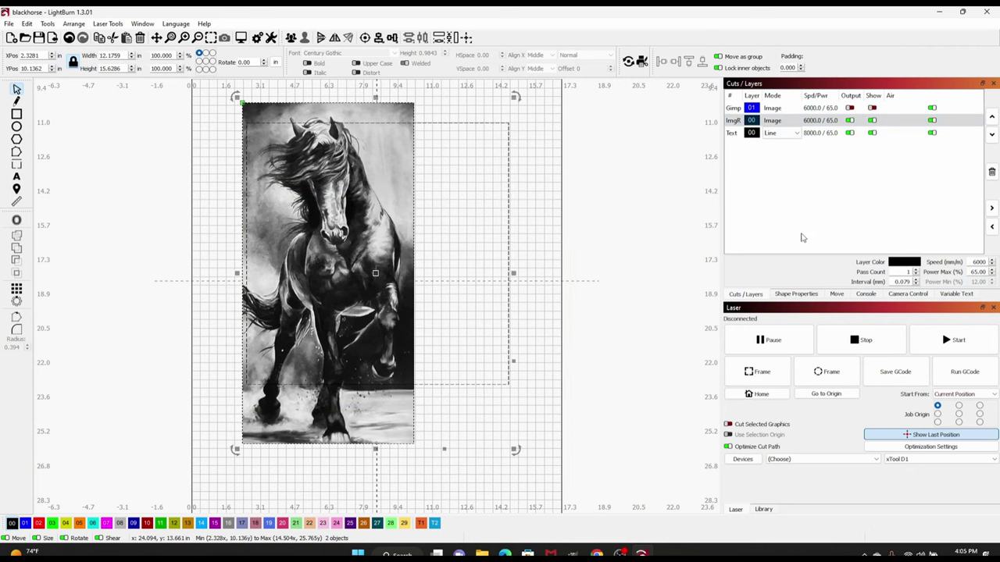
right_click(362, 203)
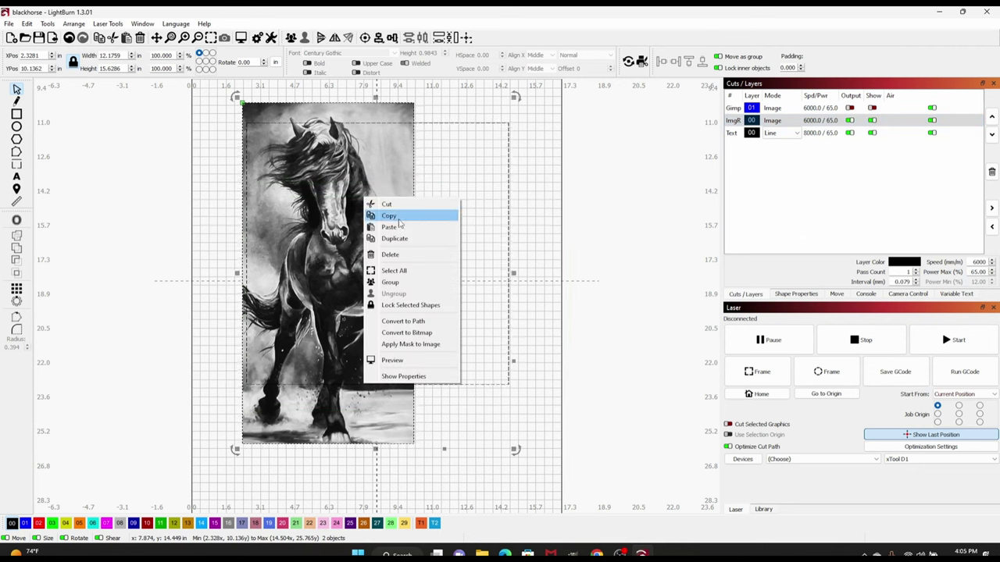
Apply the square as a mask to the horse and enlarge the image inside it
left_click(428, 346)
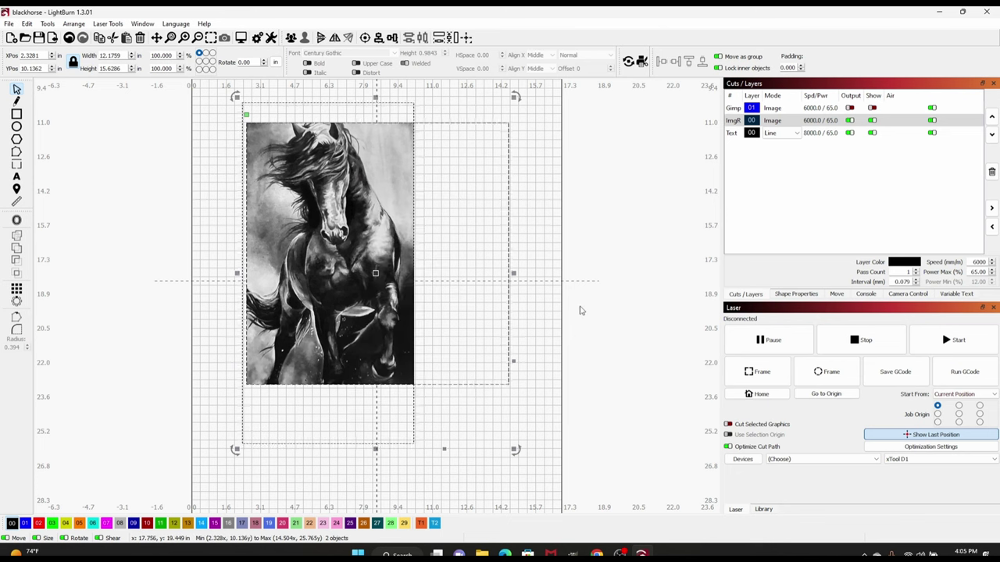
left_click(453, 232)
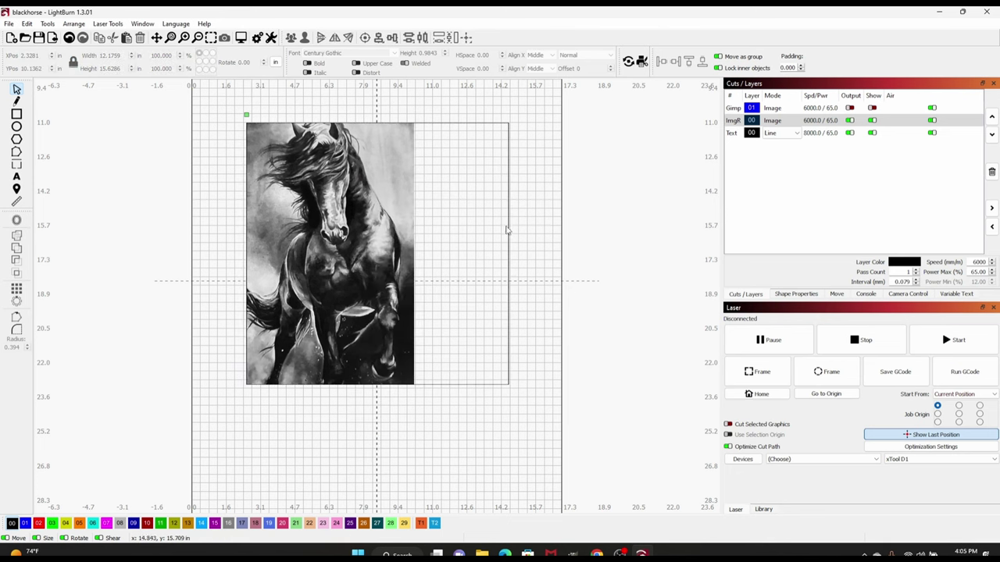
mouse_move(343, 231)
left_mouse_down()
mouse_move(375, 238)
mouse_move(347, 233)
left_mouse_up()
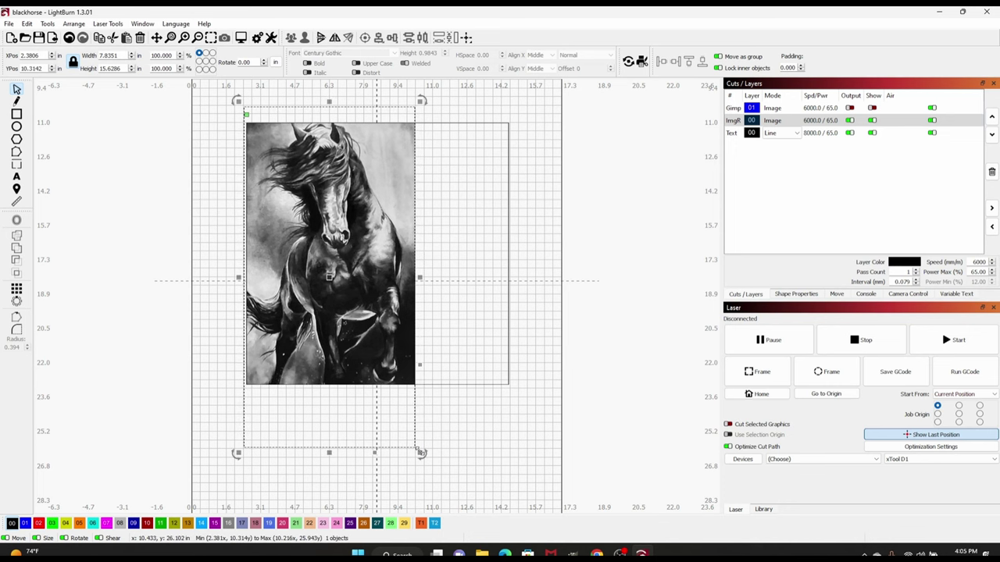
left_click_drag(415, 447, 525, 456)
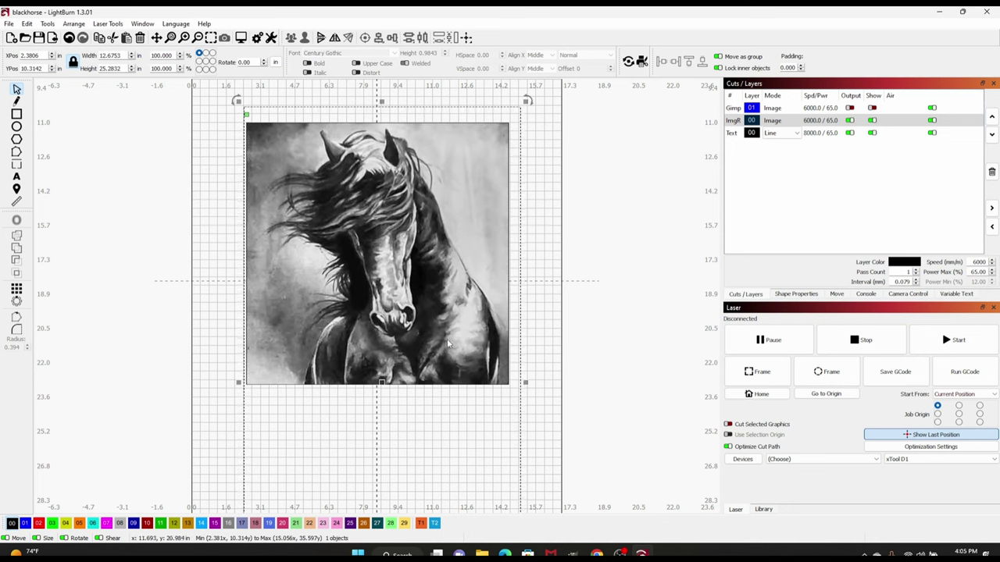
left_click_drag(432, 292, 423, 283)
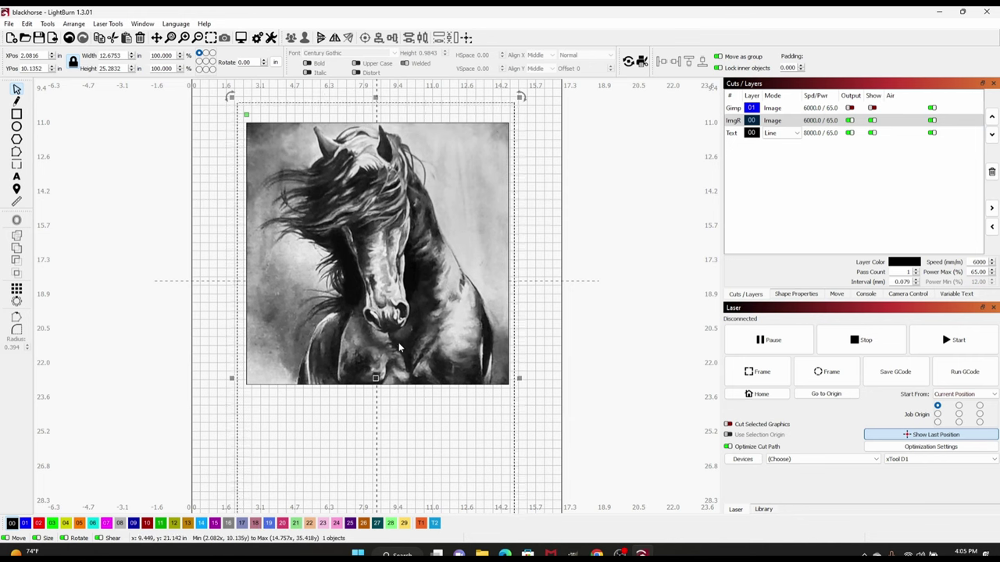
Fine-tune the masked horse's size and move it up so its body fills the square
scroll(544, 303, "down", 1)
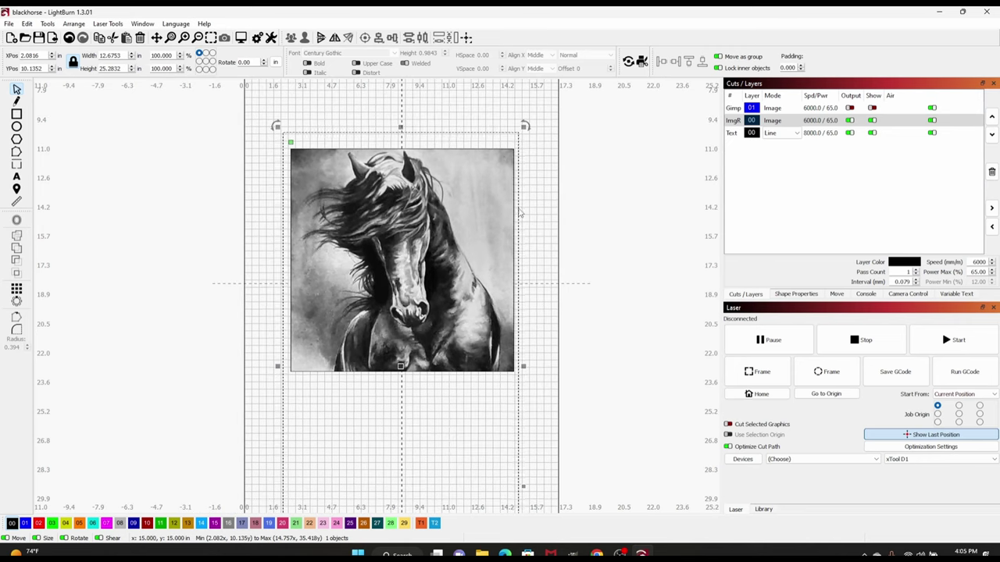
left_click_drag(524, 125, 517, 138)
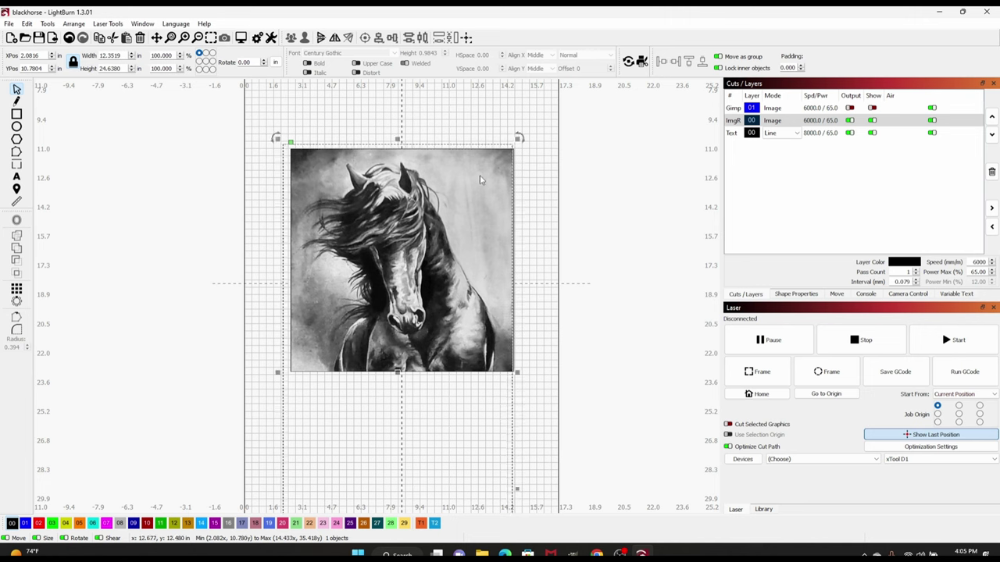
left_click_drag(480, 180, 483, 182)
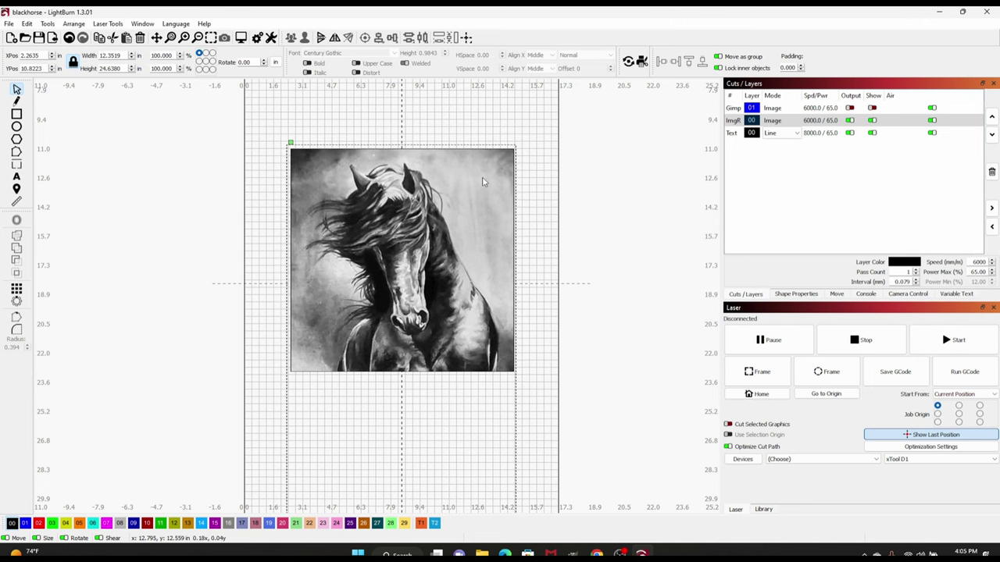
left_click_drag(461, 240, 462, 238)
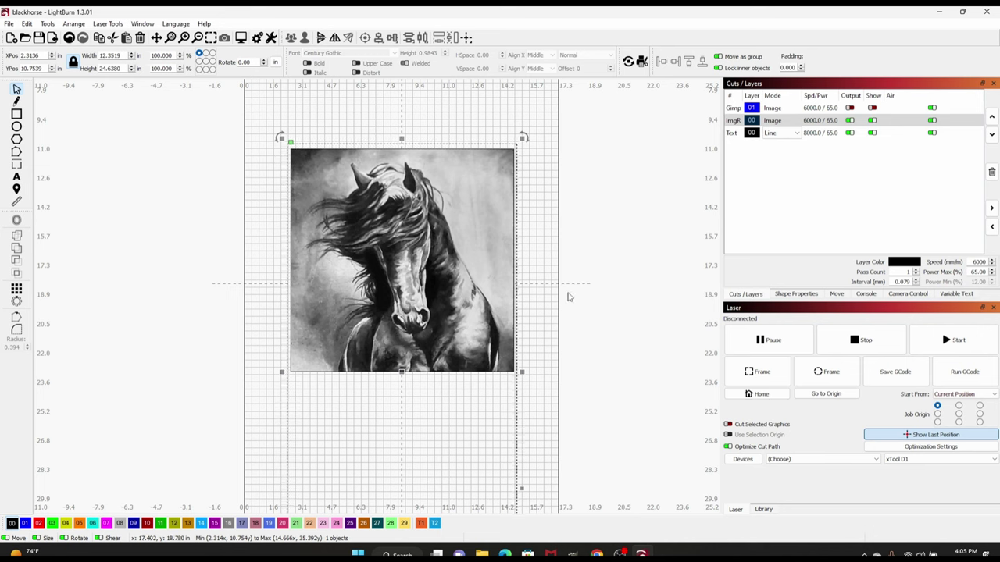
left_click_drag(483, 292, 470, 148)
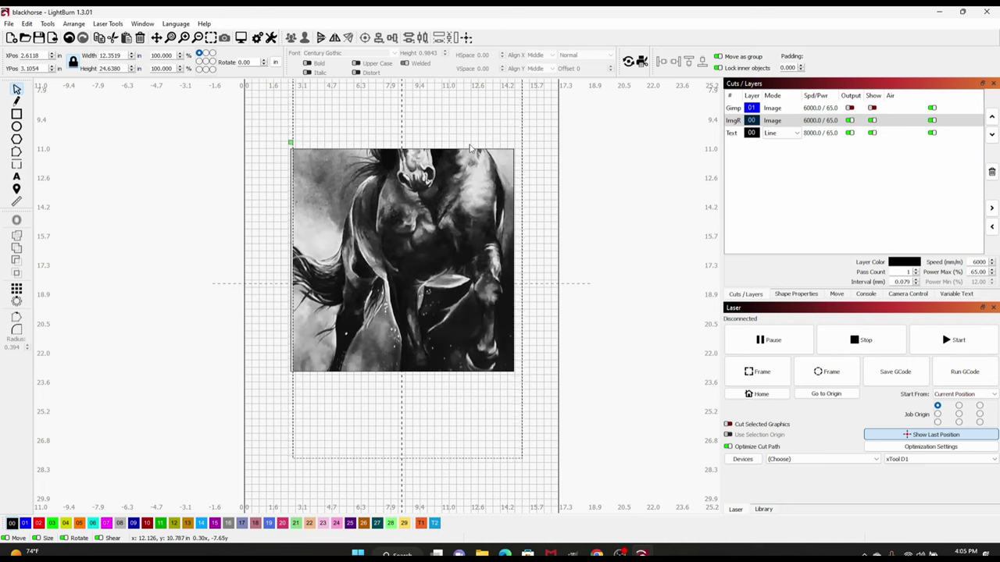
mouse_move(439, 237)
left_mouse_down()
mouse_move(462, 240)
mouse_move(454, 229)
mouse_move(408, 234)
mouse_move(436, 232)
mouse_move(436, 241)
left_mouse_up()
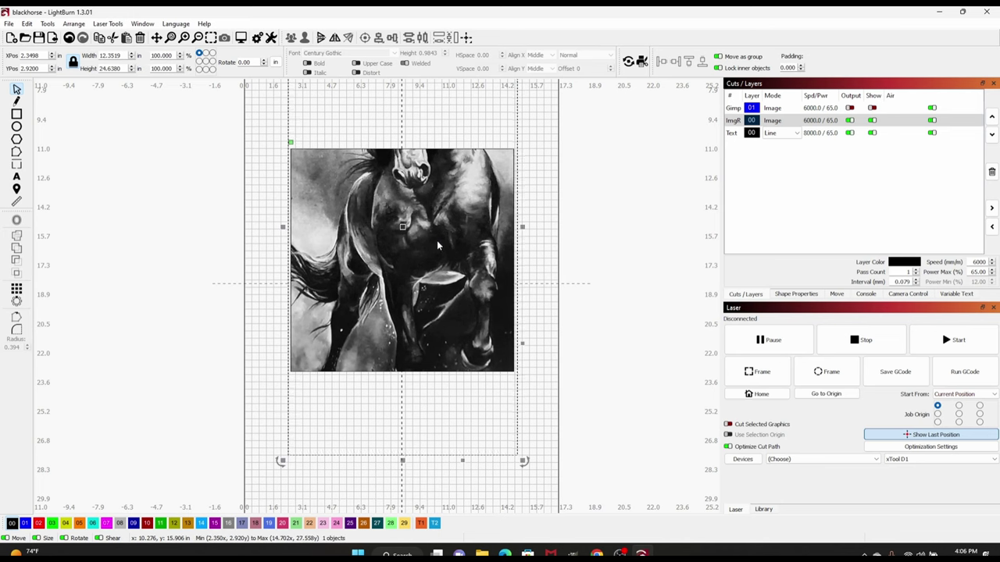
Align the horse and square by their vertical centre lines and vertical centres
left_click(545, 478)
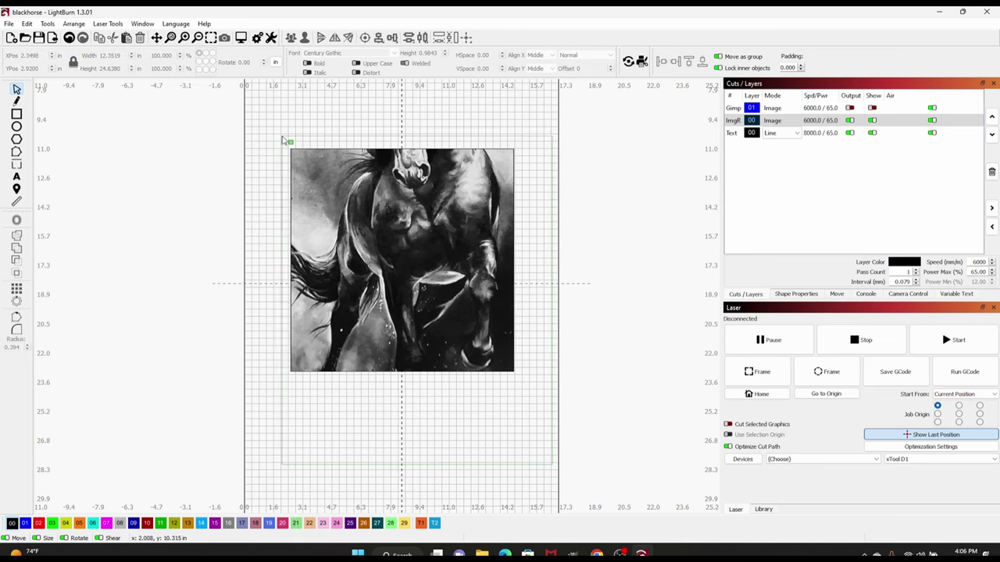
key("ctrl+a")
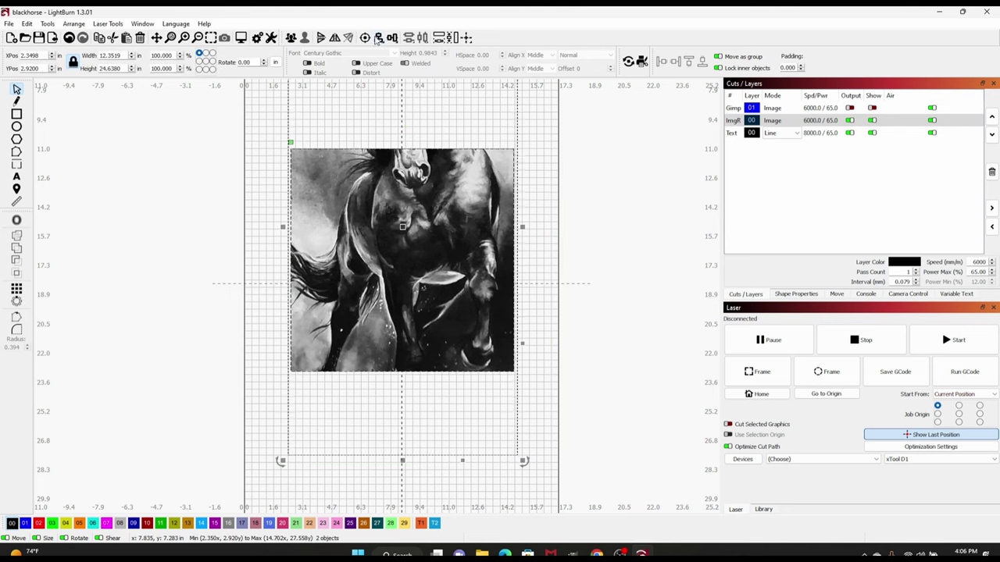
left_click(379, 39)
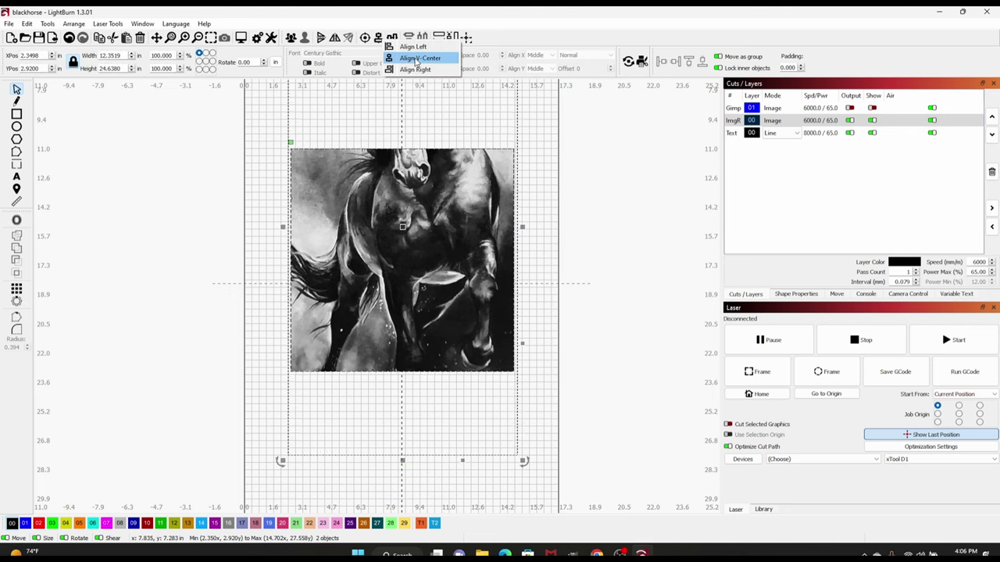
left_click(419, 58)
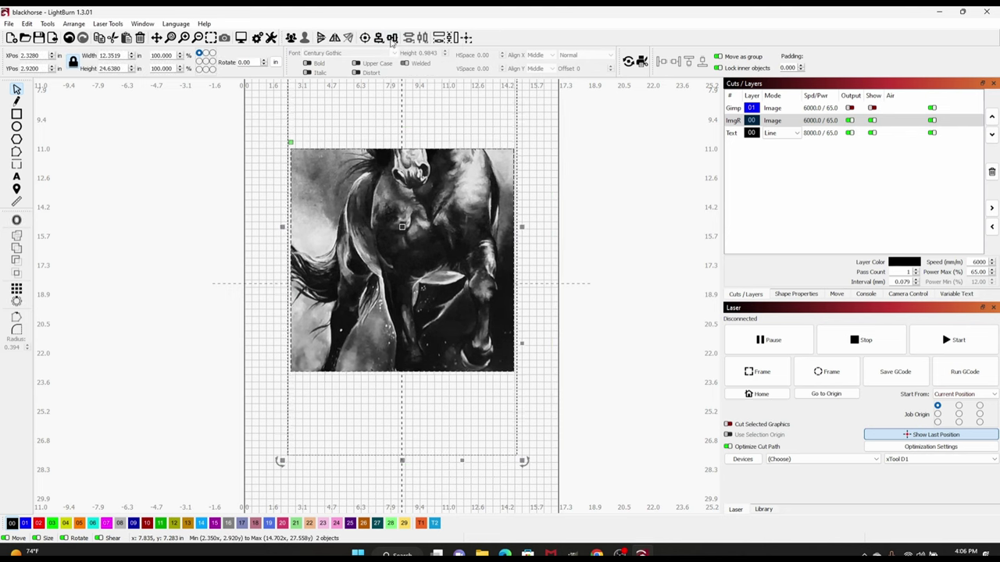
left_click(393, 38)
left_click(426, 53)
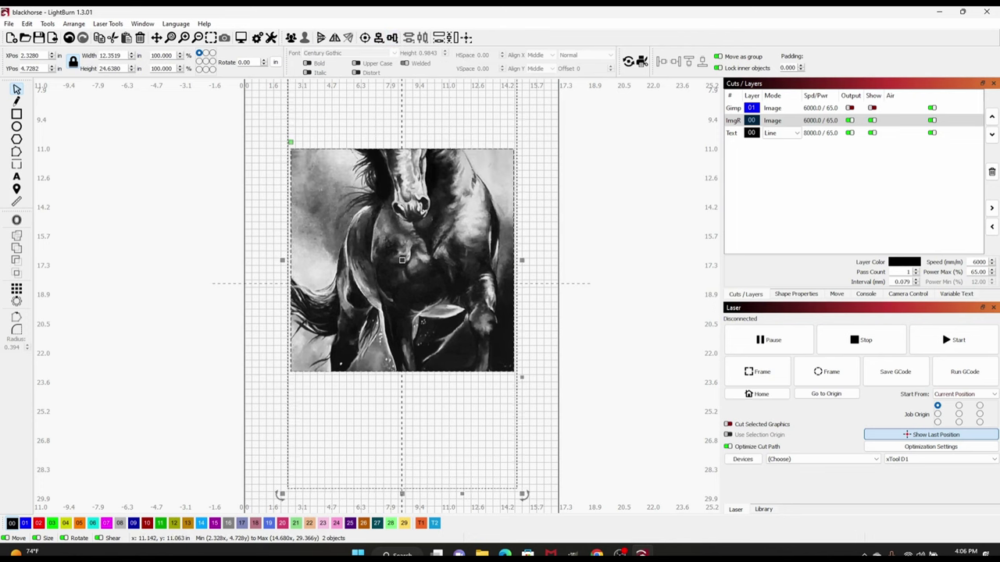
Nudge the horse and drag it down to X 2.3993, Y 8.0871, centring head and mane
left_click(438, 264)
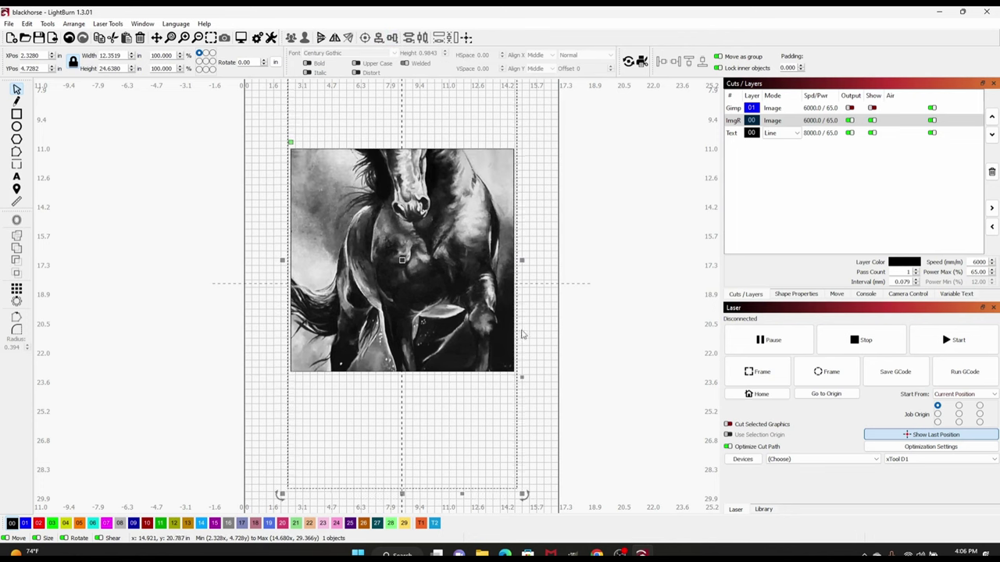
key("Up")
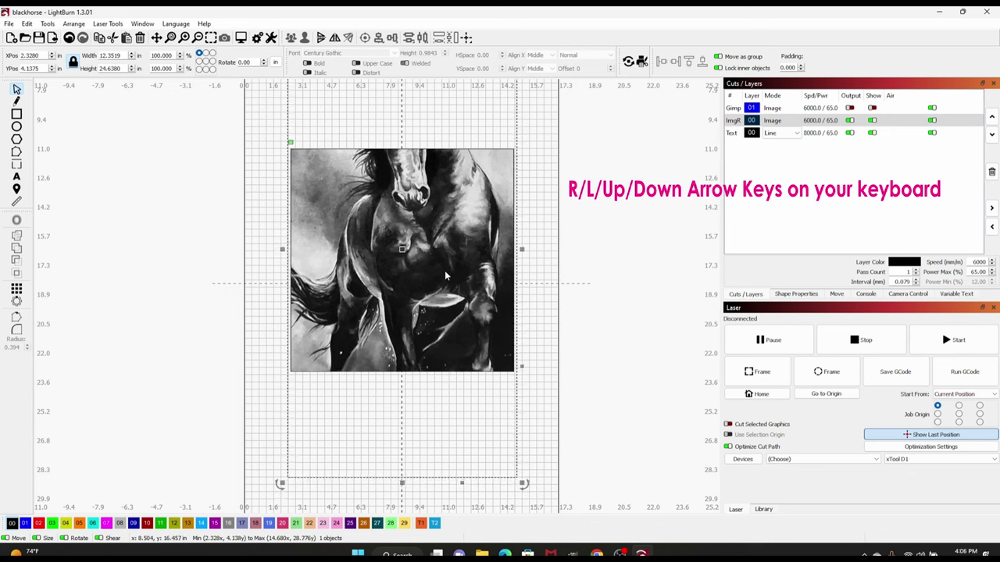
key("Down")
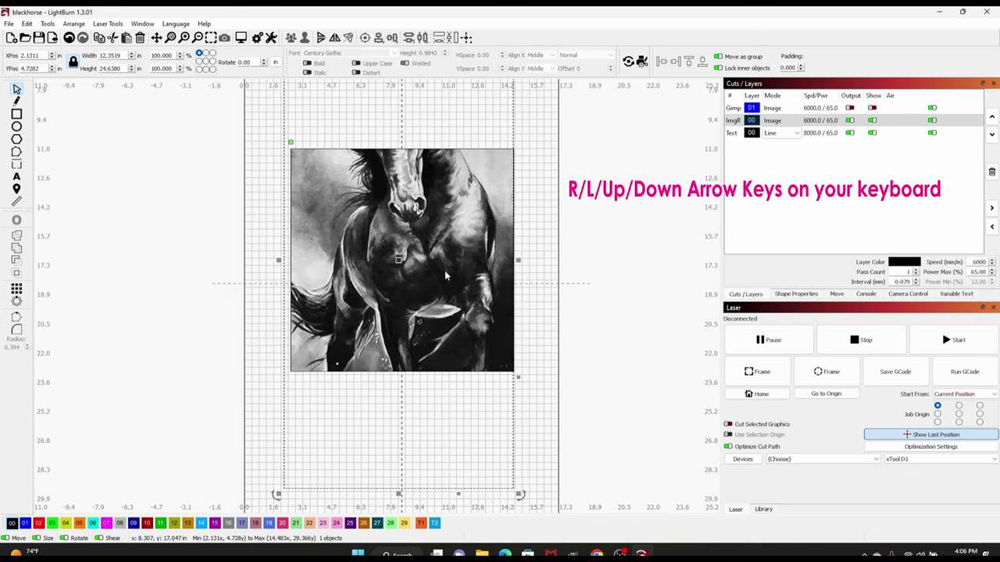
key("Right")
key("Left")
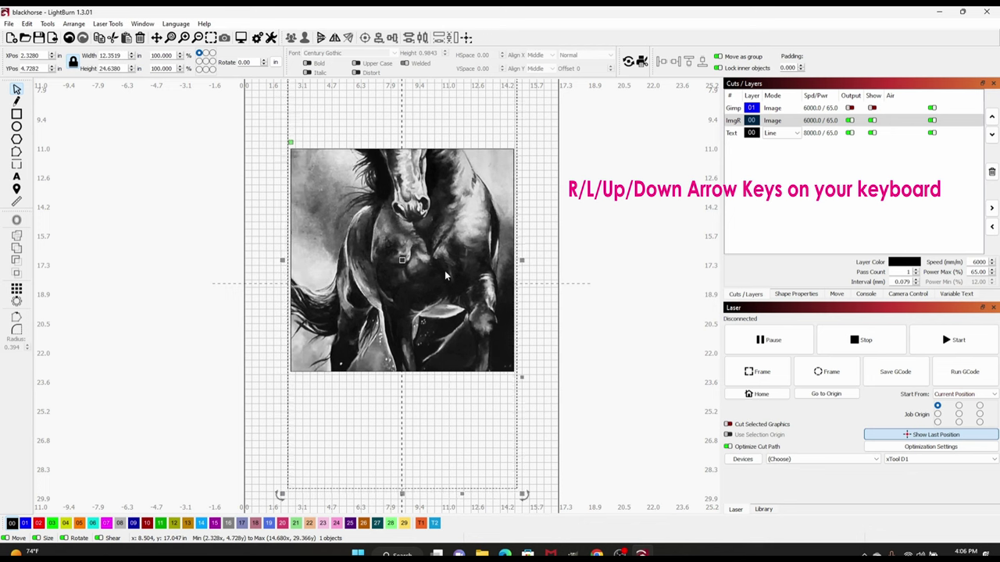
left_click_drag(449, 254, 451, 312)
Flatten the horse mask into one 11.9796-inch square bitmap and shift it slightly
left_click(542, 406)
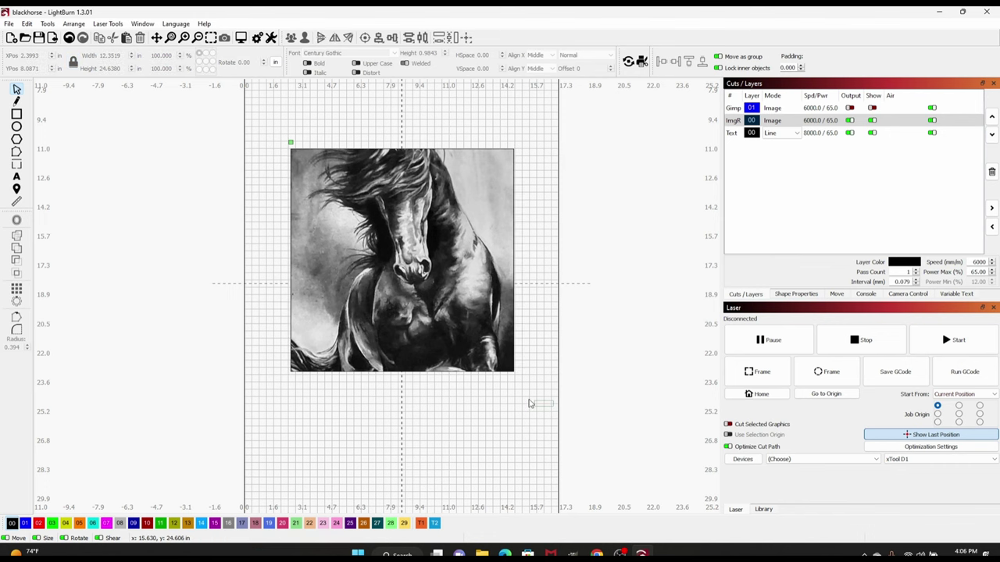
left_click_drag(475, 224, 277, 123)
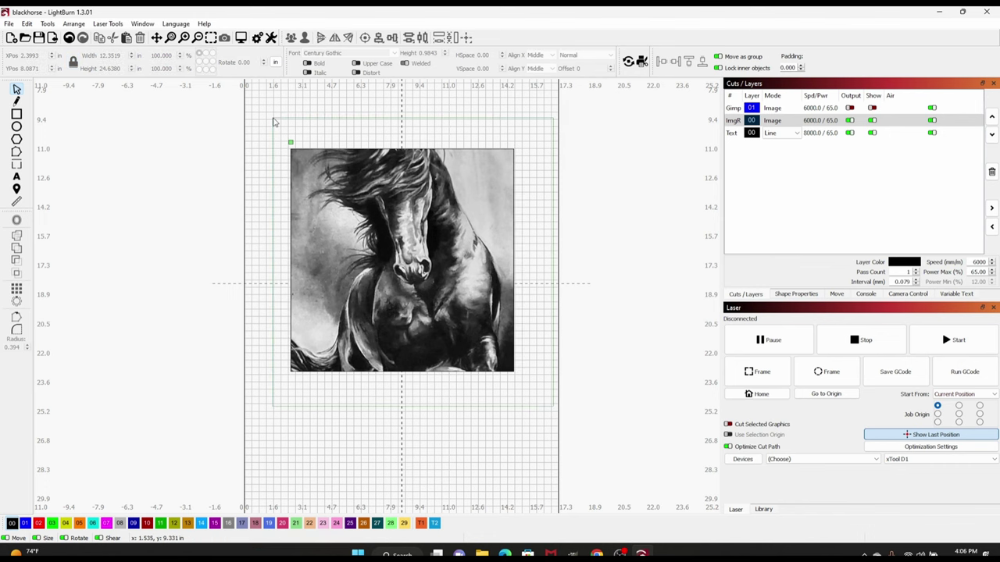
right_click(400, 188)
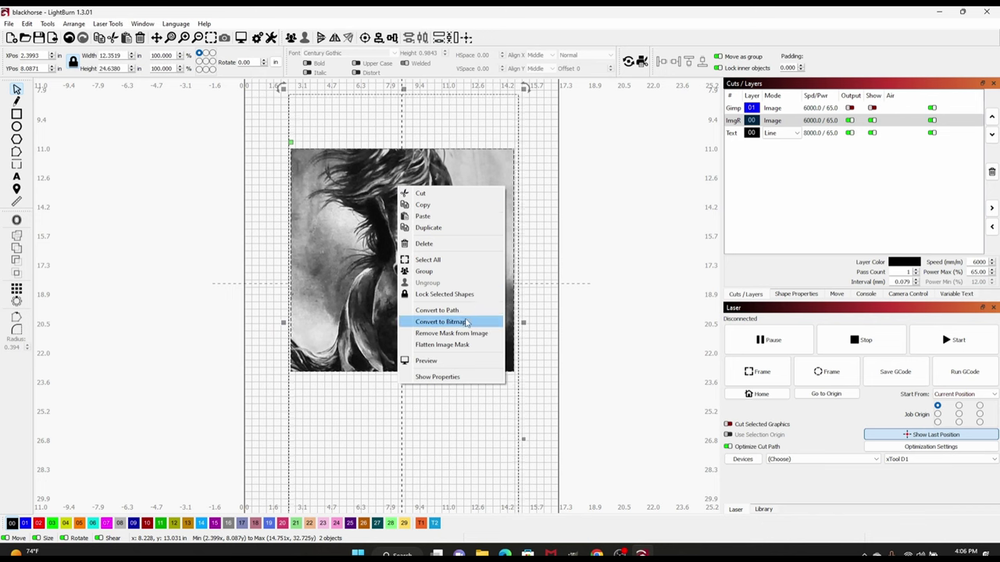
left_click(461, 346)
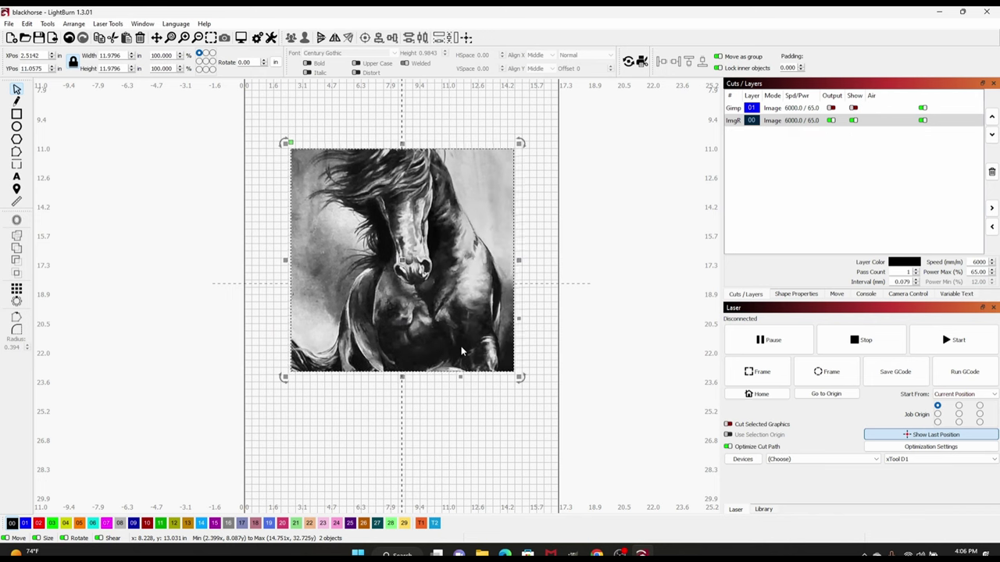
mouse_move(453, 215)
left_mouse_down()
mouse_move(469, 207)
mouse_move(441, 204)
mouse_move(466, 274)
mouse_move(484, 239)
mouse_move(467, 218)
left_mouse_up()
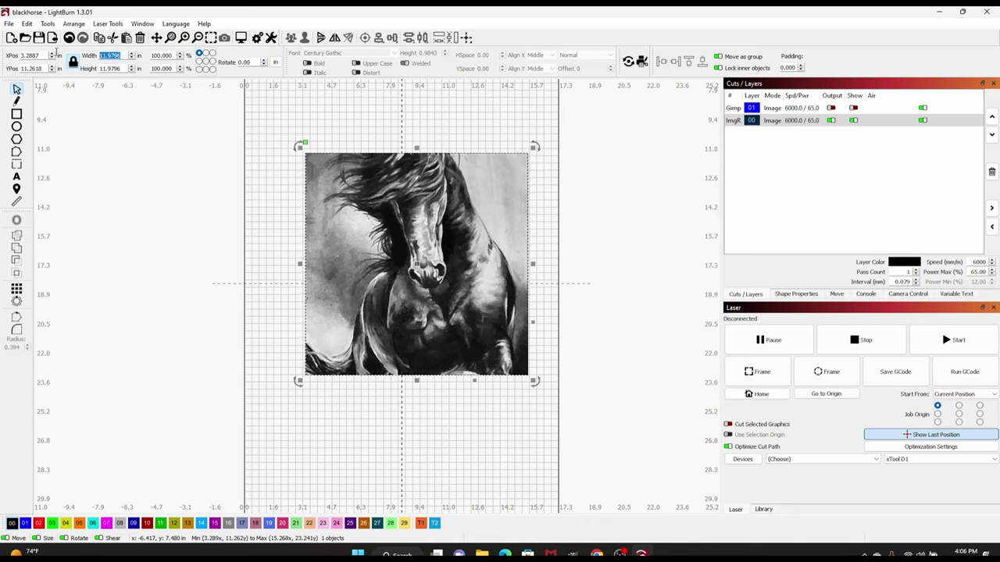
Size the flattened horse to exactly 12 × 12 in and move it slightly up-left
key("Return")
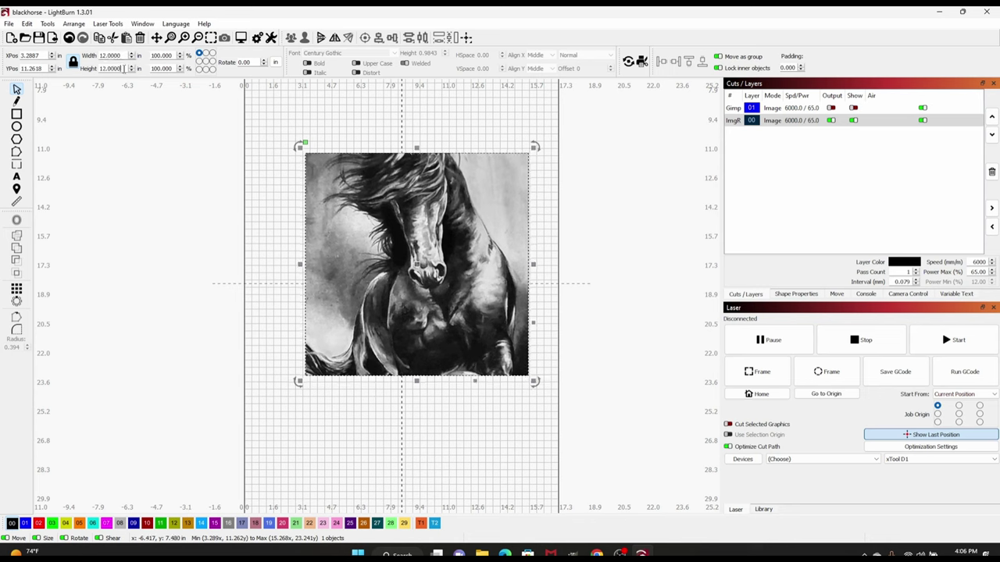
left_click_drag(435, 207, 428, 195)
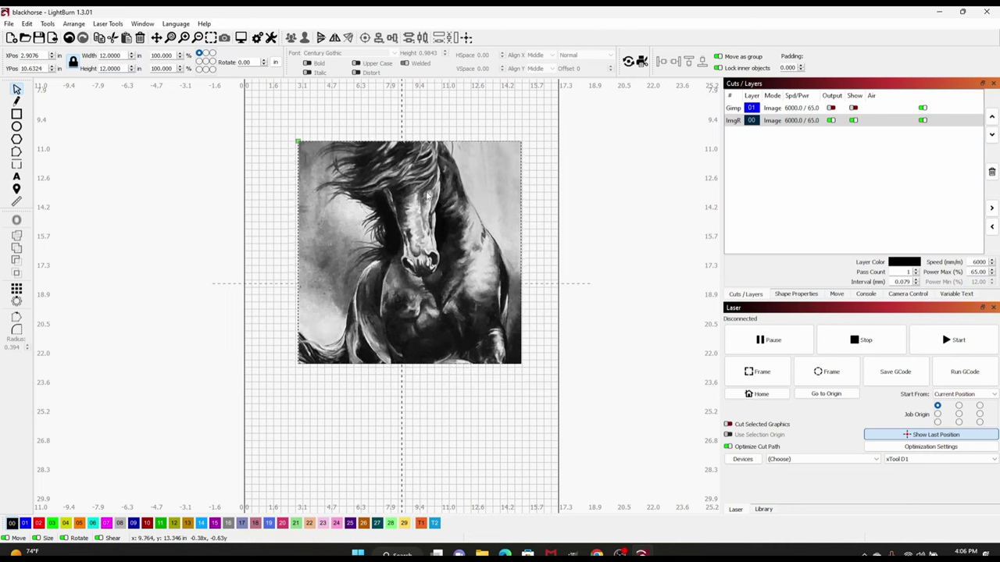
left_click(600, 356)
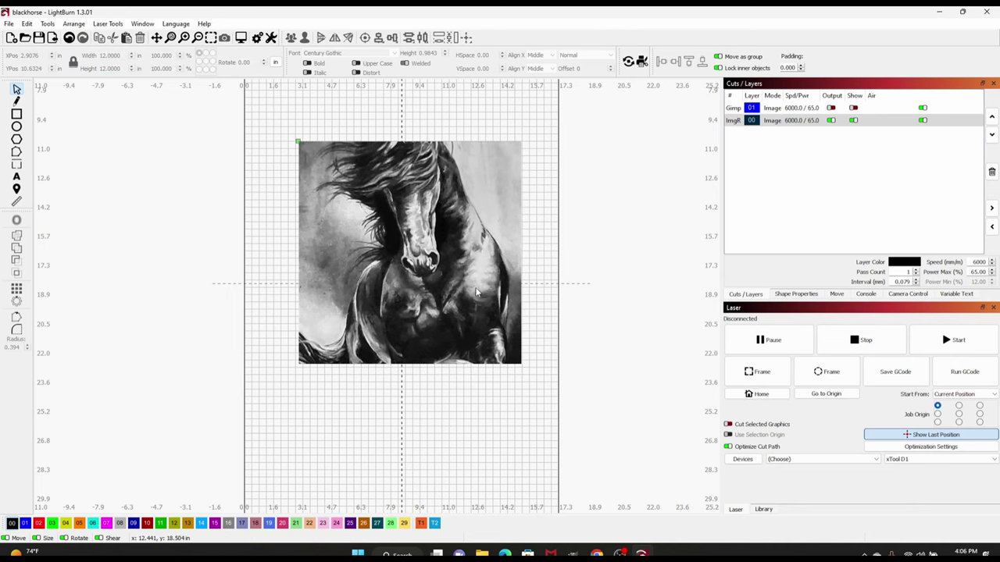